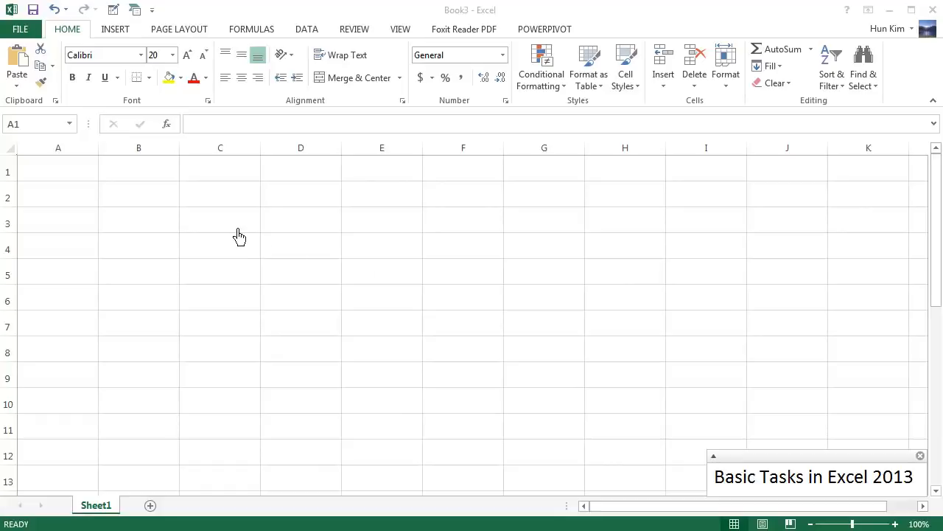
Create a new blank workbook from the available templates
click(90, 177)
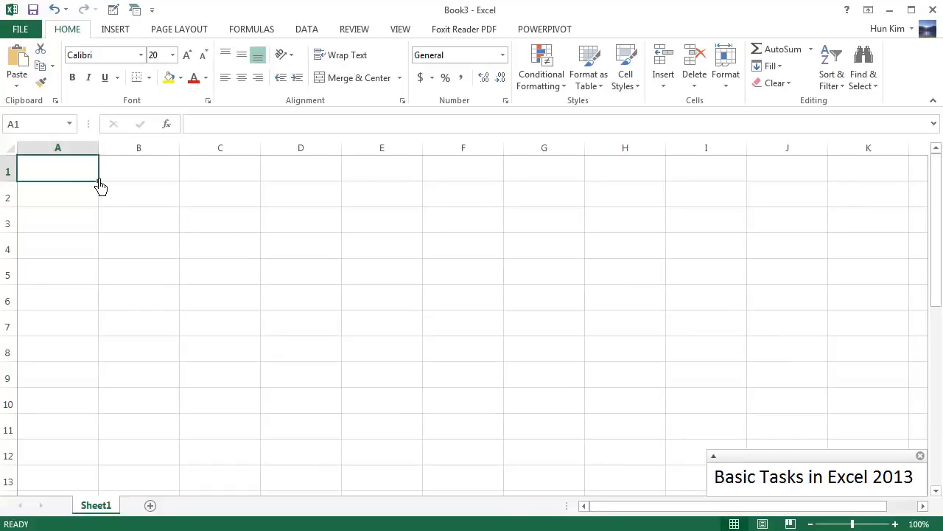
click(35, 34)
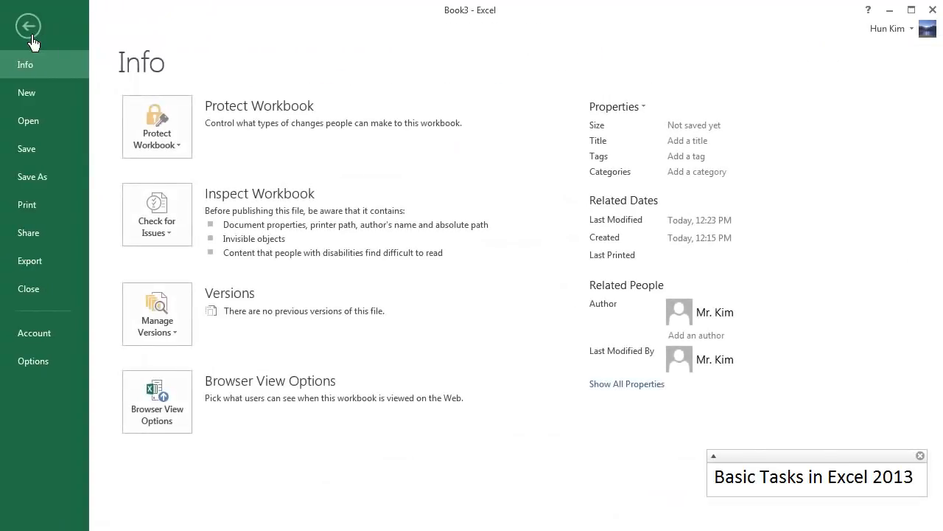
click(44, 107)
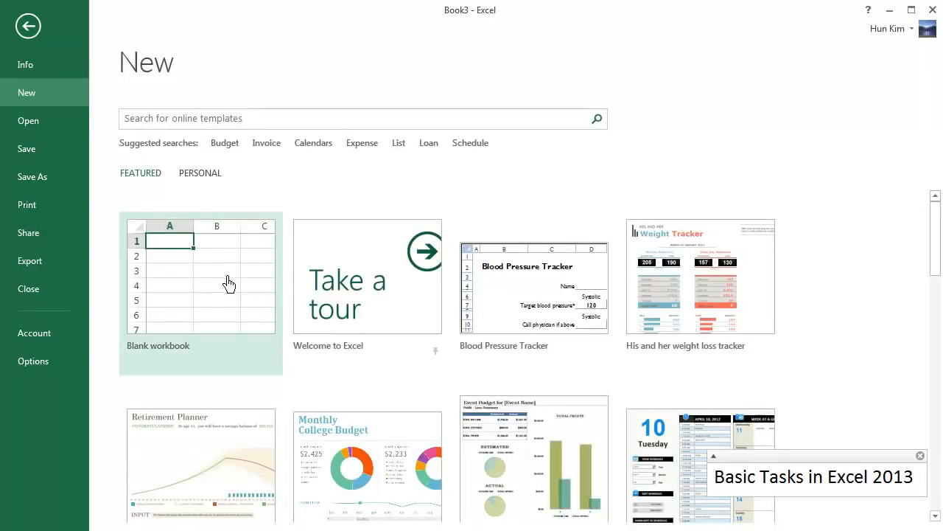
click(223, 307)
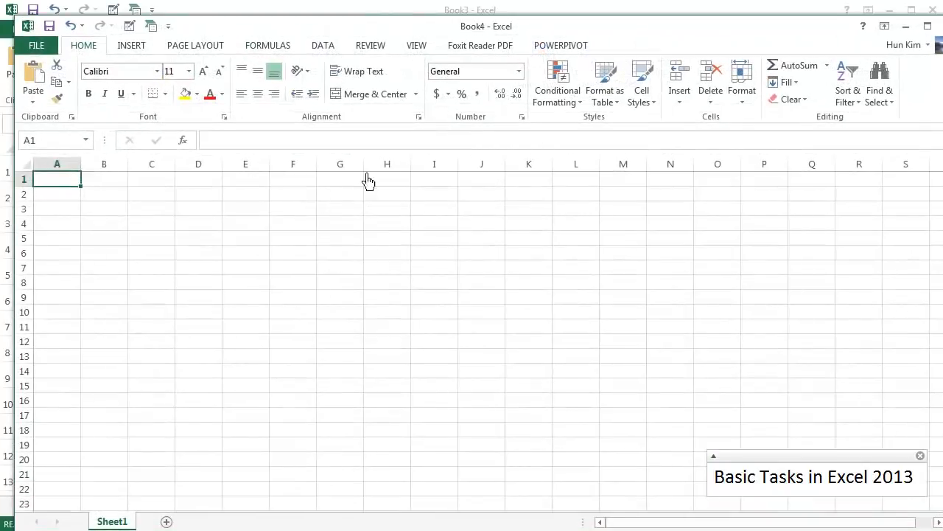
key(ctrl+n)
Move the new workbook's window around over the original workbook, and close the new workbook
drag(302, 39, 433, 137)
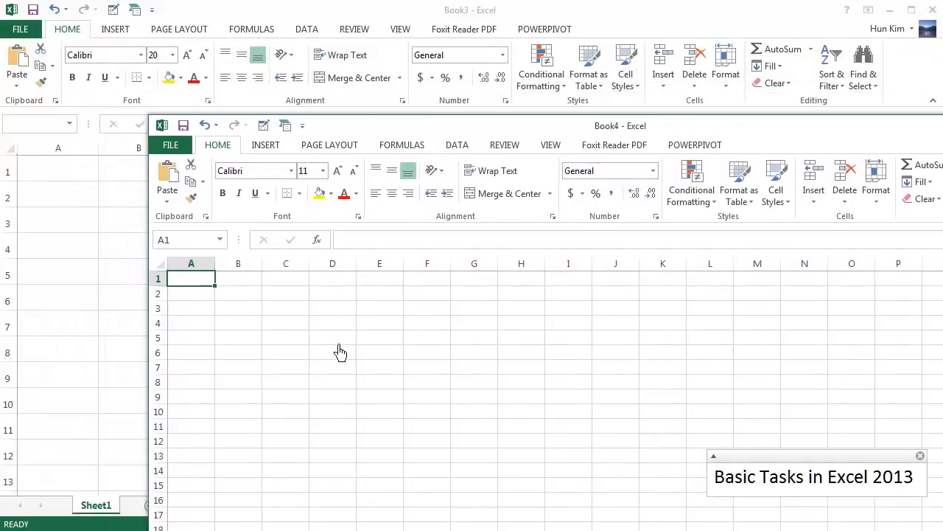
click(291, 328)
click(280, 294)
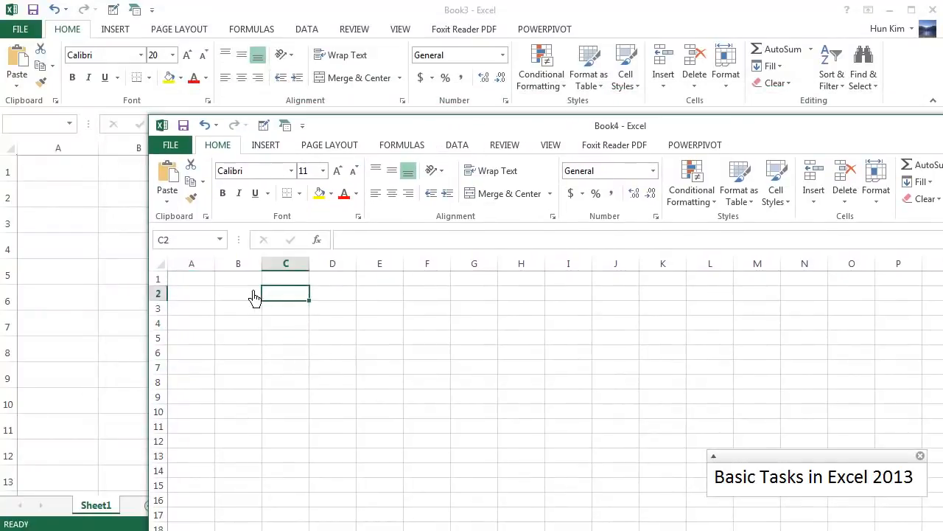
click(254, 293)
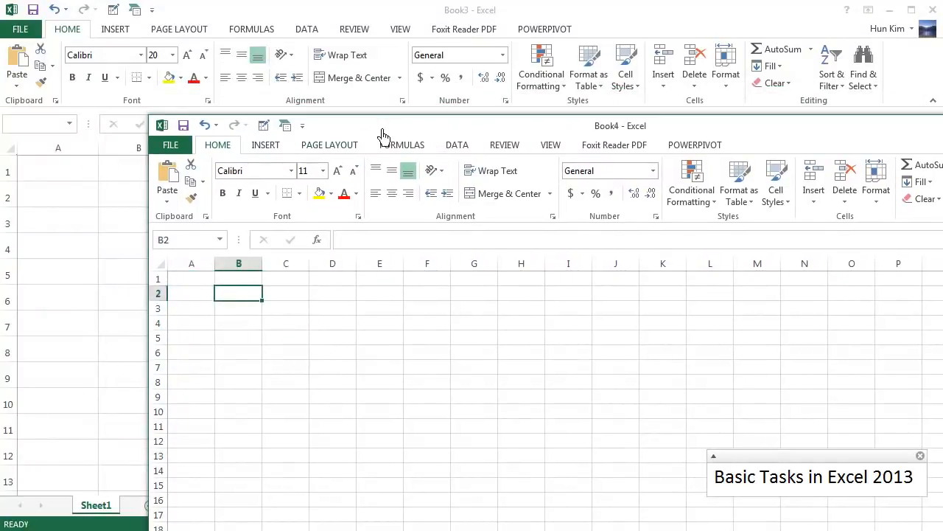
click(367, 329)
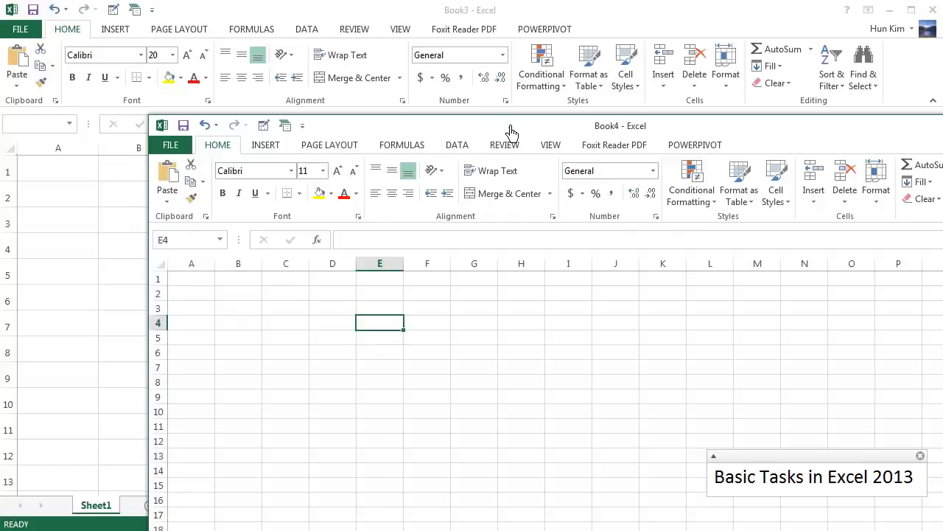
drag(507, 130, 336, 155)
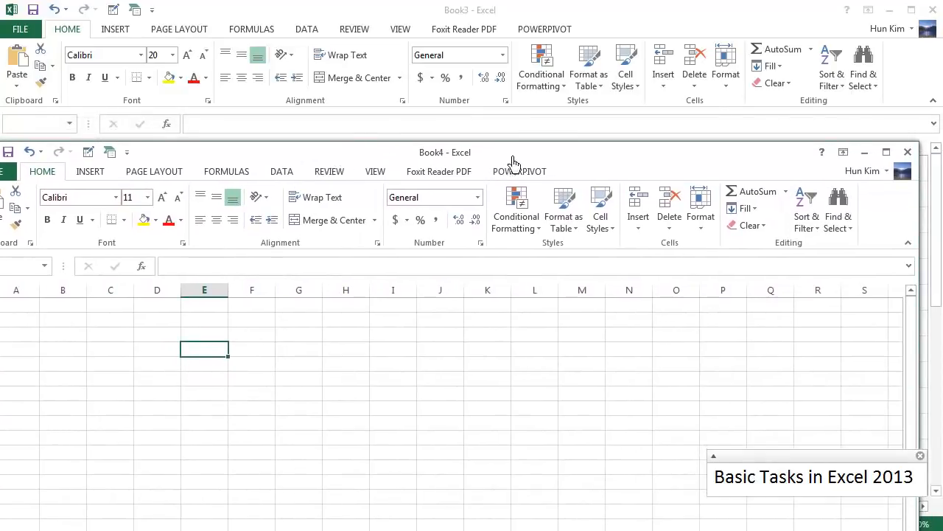
drag(512, 158, 323, 197)
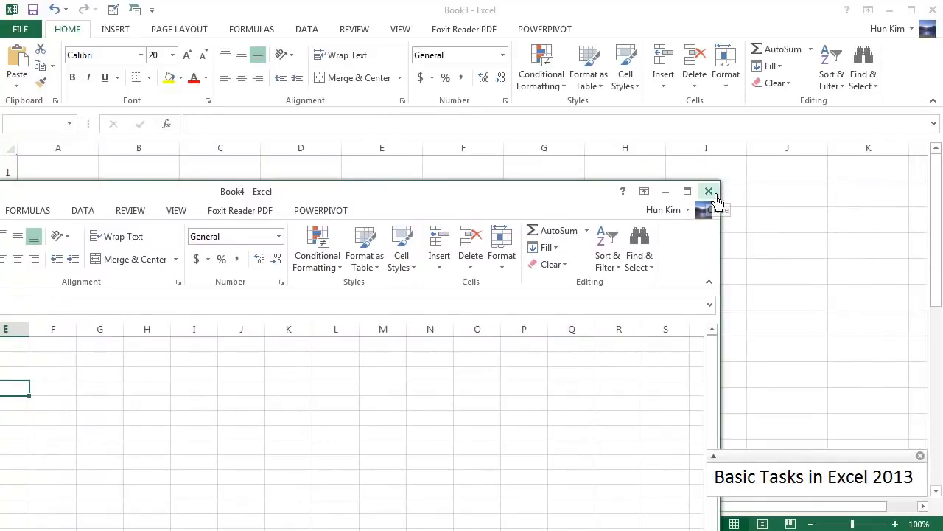
click(713, 194)
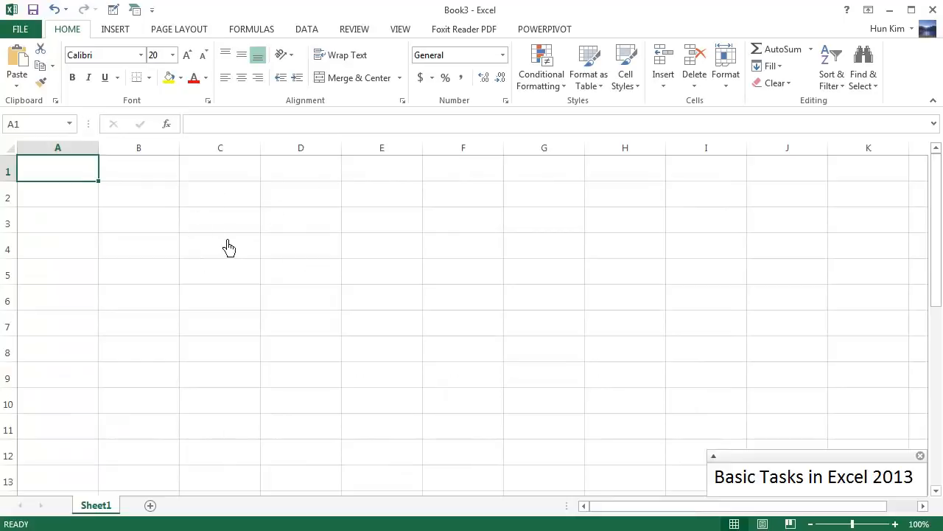
click(174, 204)
click(229, 204)
click(239, 230)
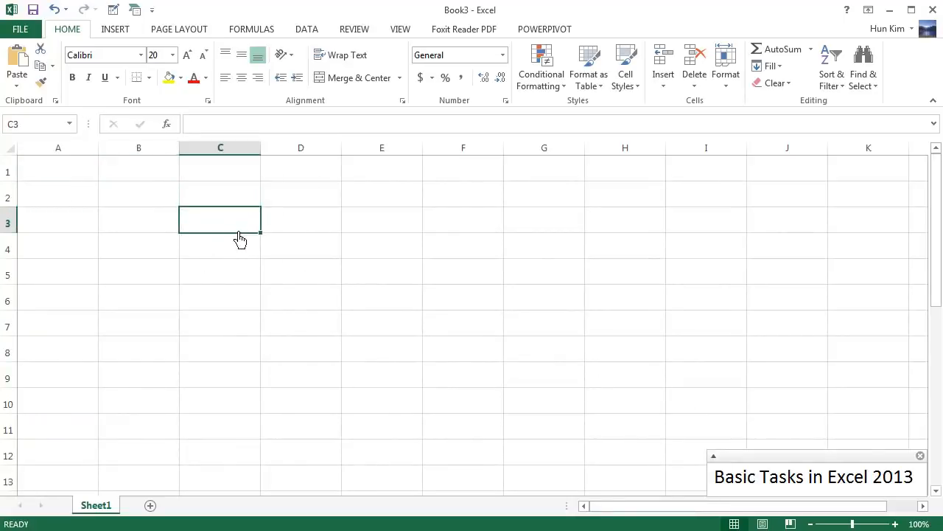
click(174, 252)
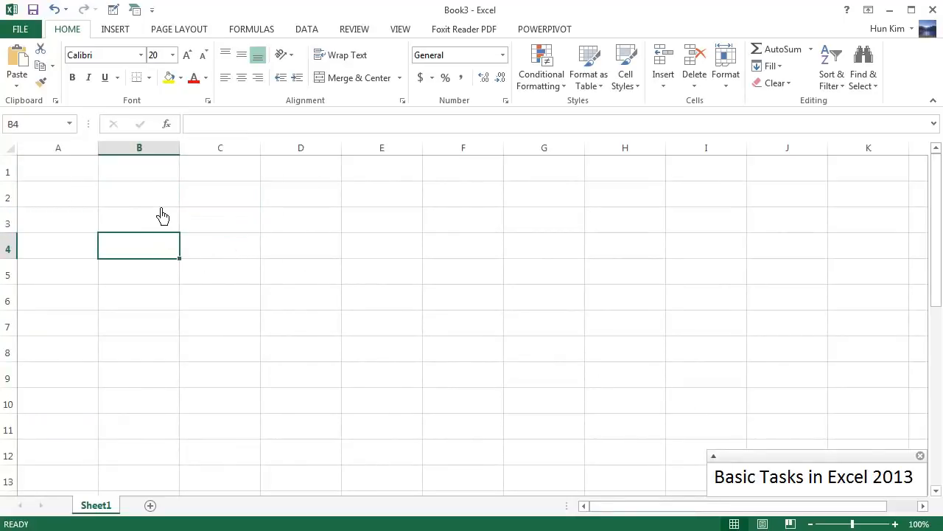
Select columns C through F, and select the entire worksheet before returning to a single cell
click(235, 154)
drag(236, 155, 482, 162)
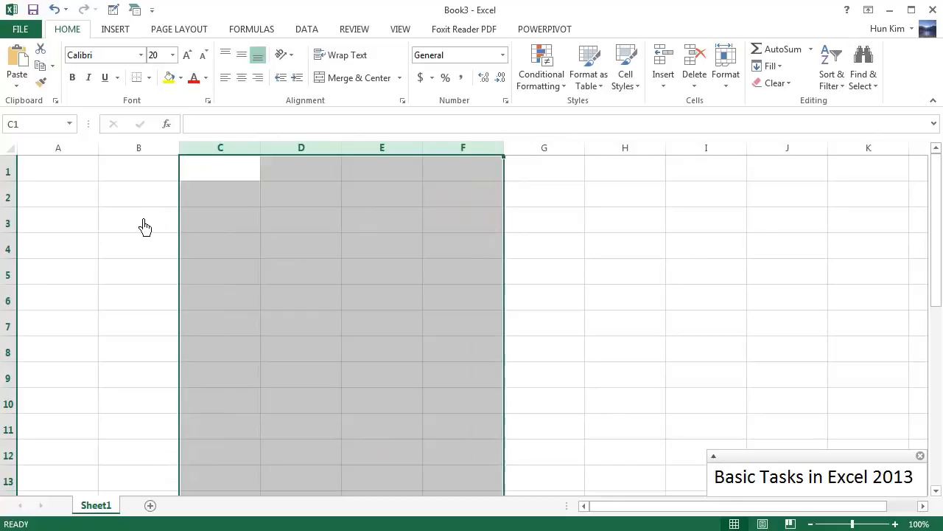
click(10, 149)
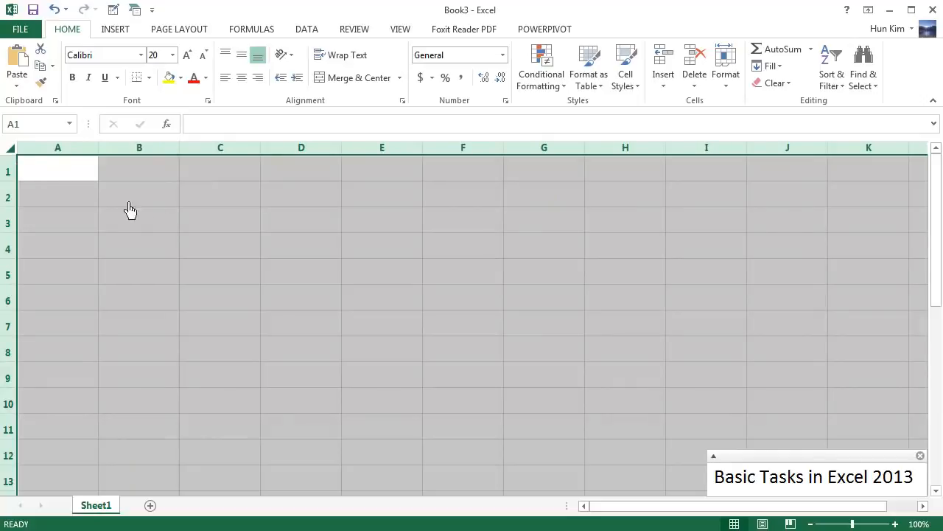
click(254, 255)
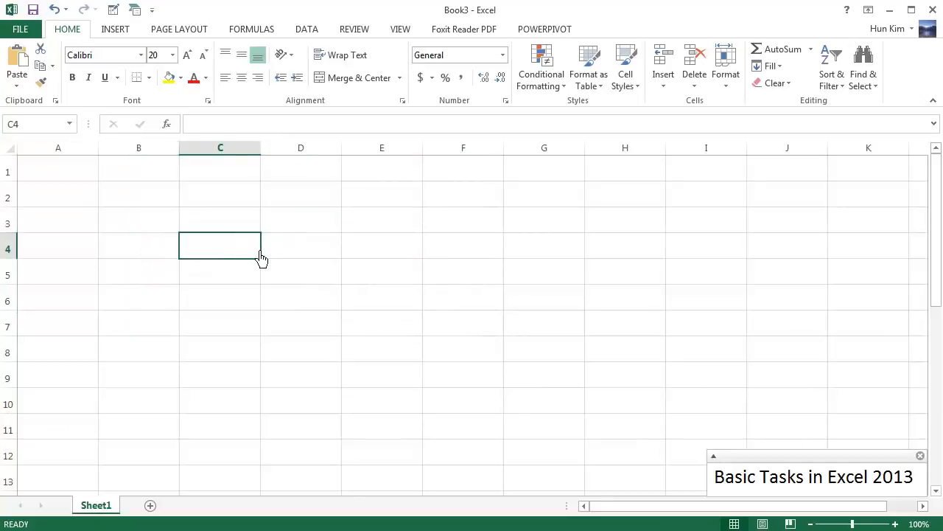
Select the entire worksheet and apply a column width of 15 to all columns
key(ctrl+a)
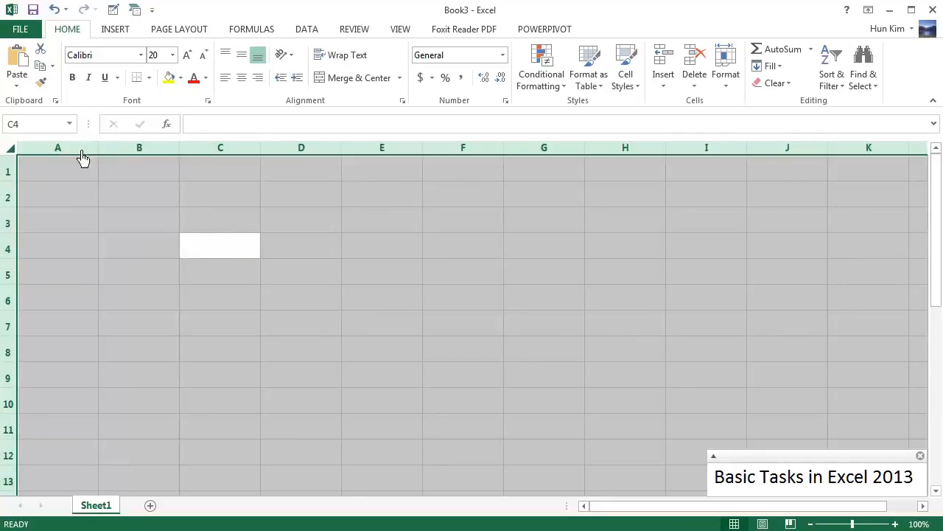
right_click(140, 160)
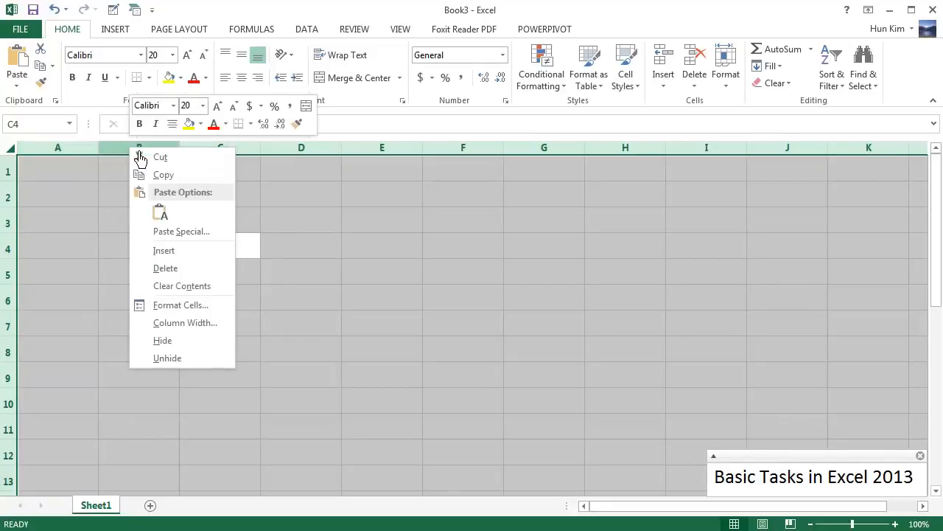
click(220, 326)
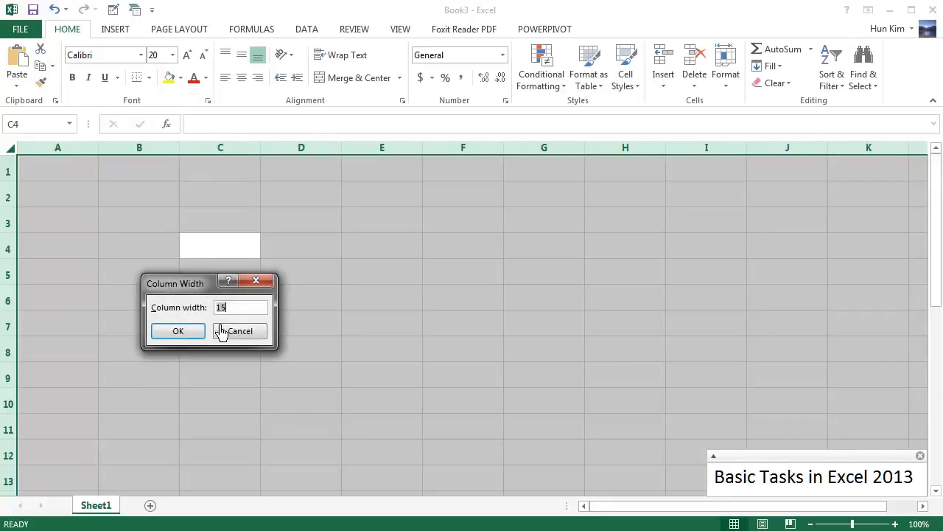
click(186, 336)
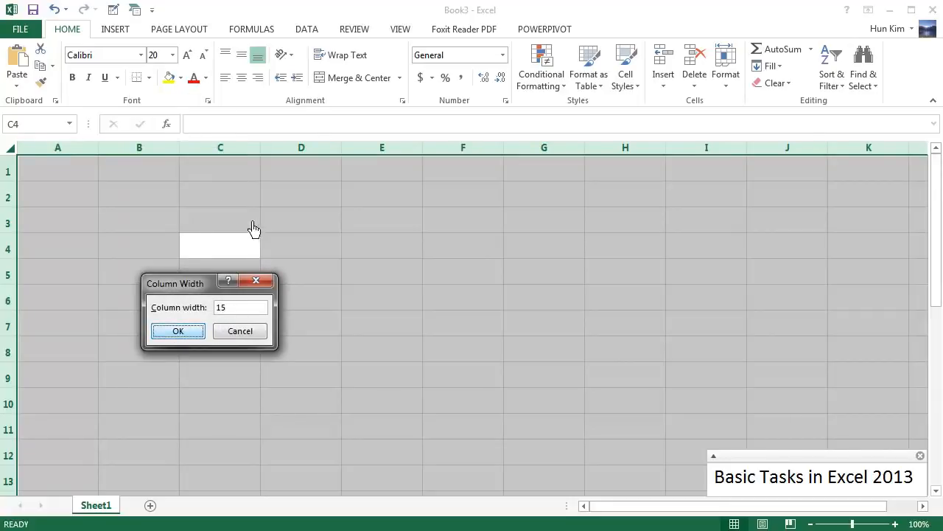
click(197, 328)
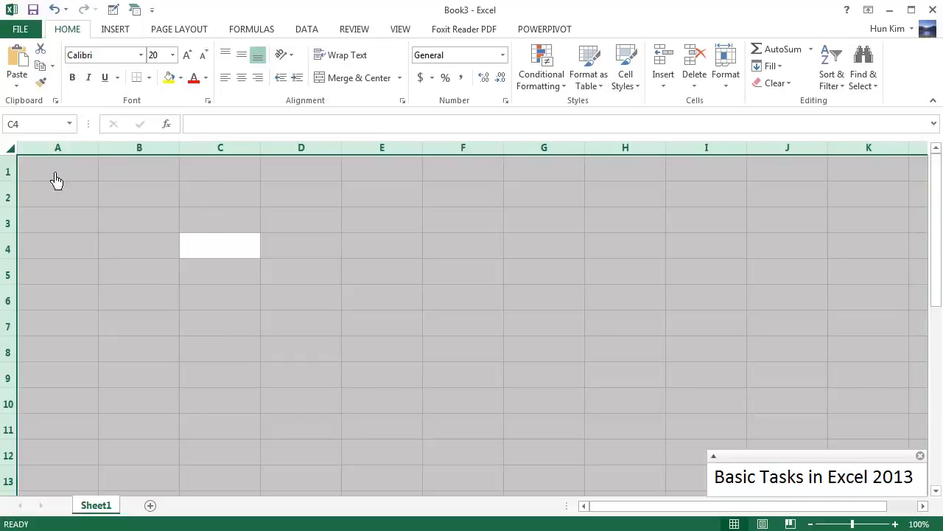
Set the height of all rows in the worksheet to 50
right_click(19, 179)
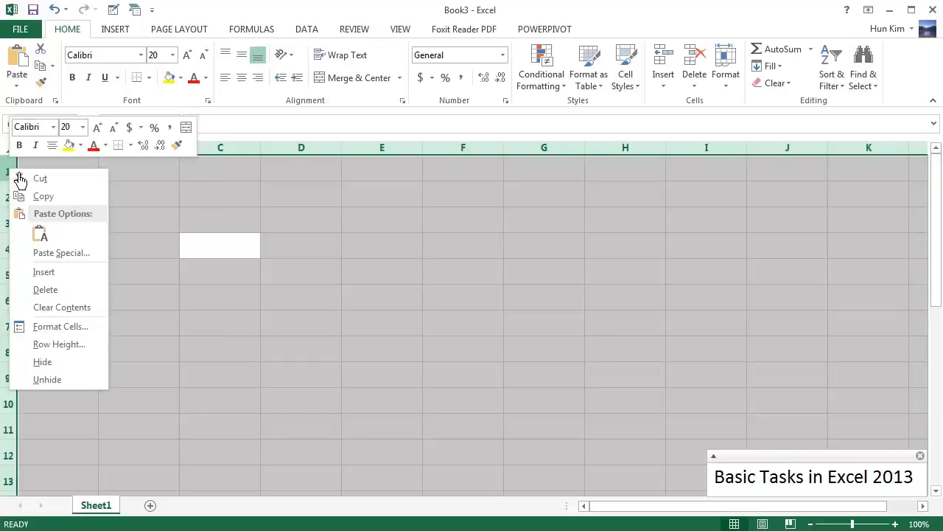
click(79, 350)
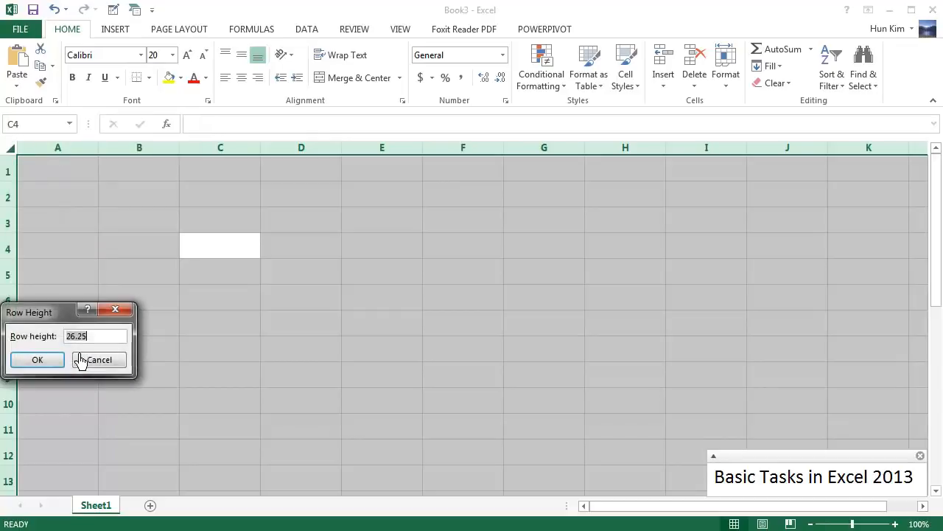
text(50)
key(Tab)
key(Return)
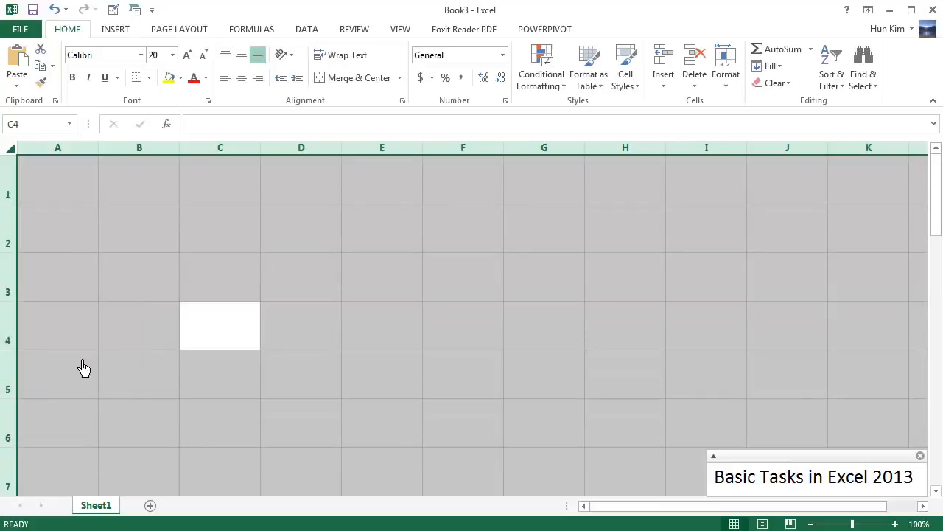
click(77, 200)
click(85, 234)
click(94, 315)
click(177, 284)
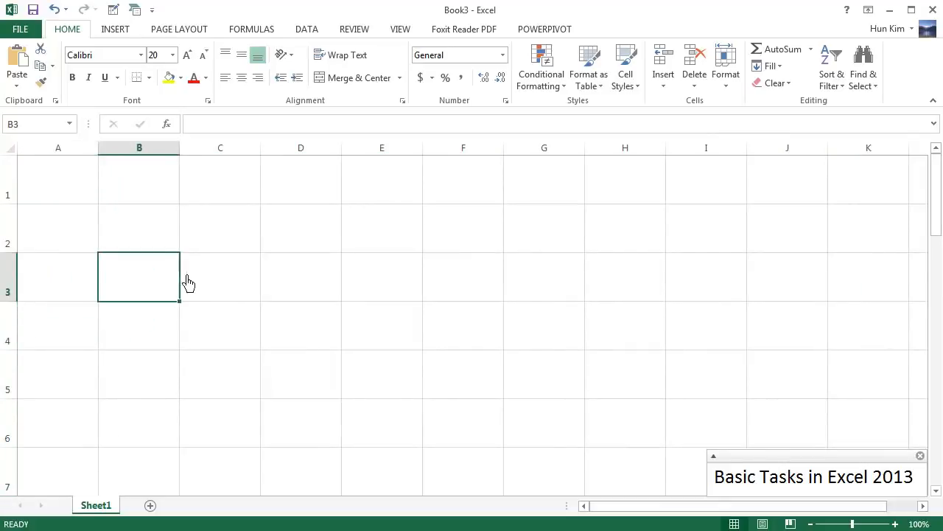
click(254, 287)
click(230, 234)
click(325, 236)
click(329, 282)
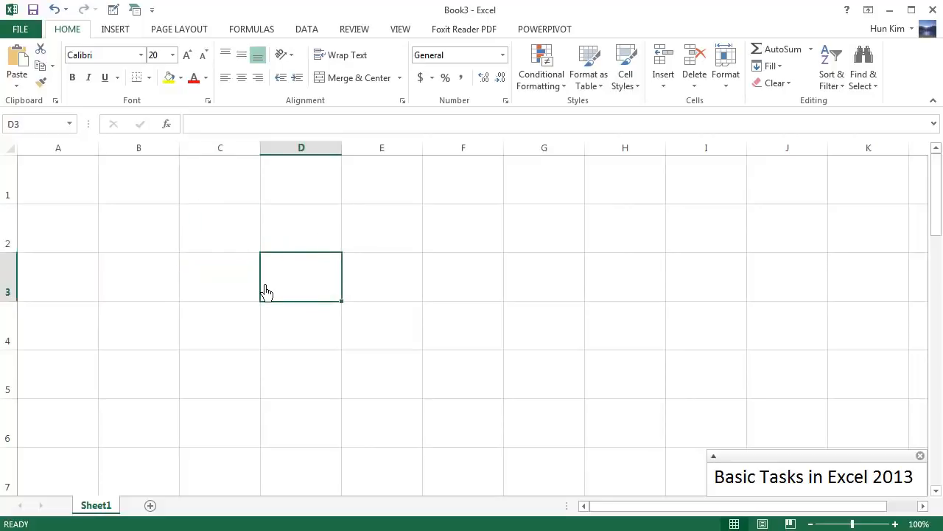
Undo the row height change and deselect the worksheet
key(ctrl+z)
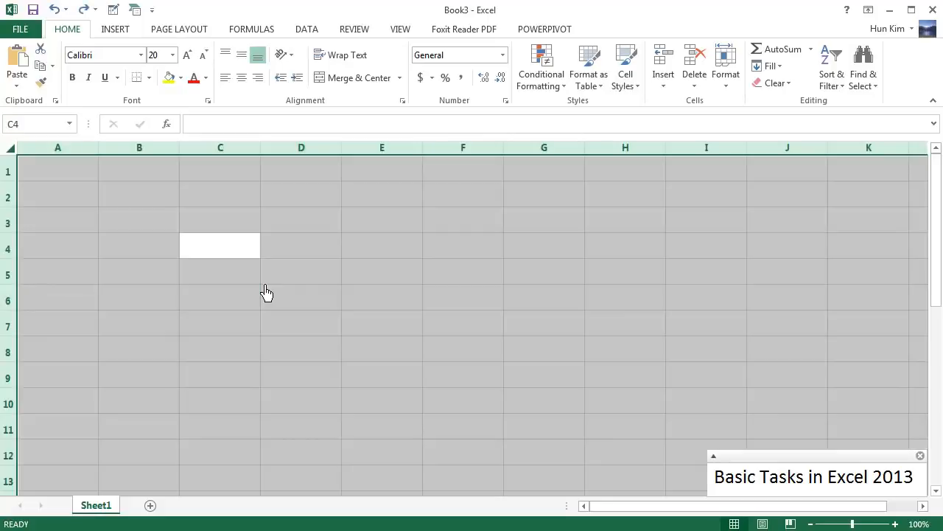
click(193, 273)
click(163, 271)
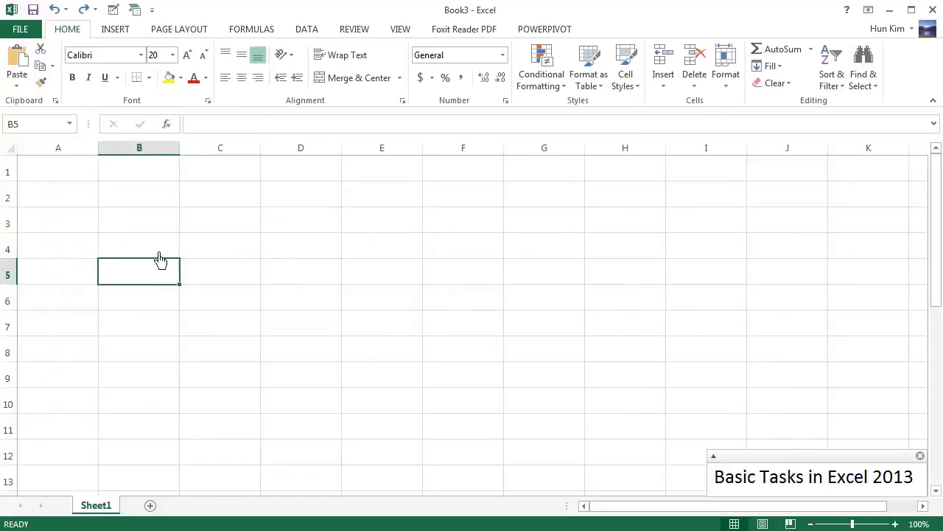
click(157, 254)
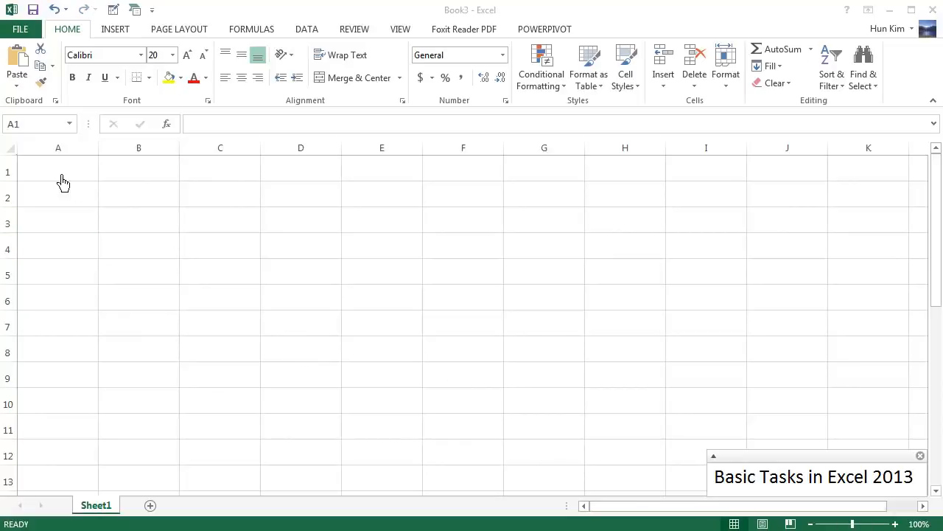
Enter "Business A" in cell A1
click(63, 177)
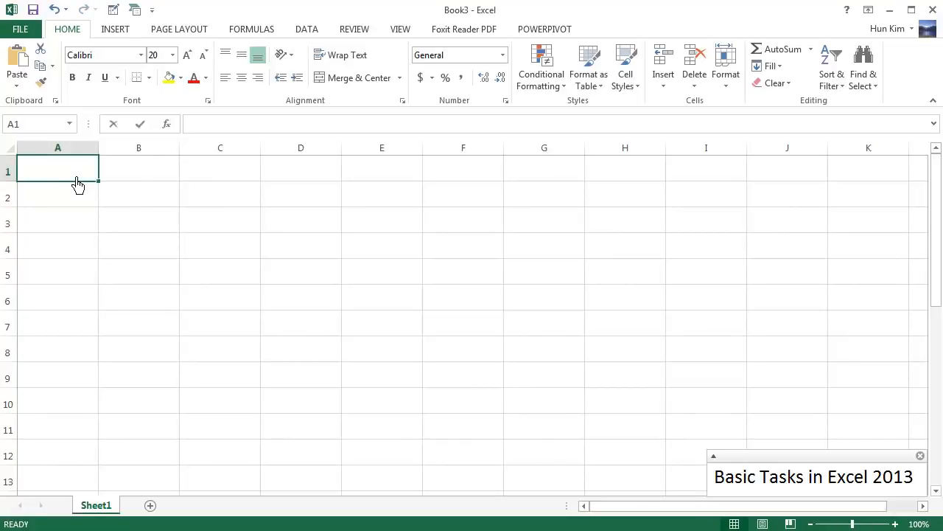
text(Business)
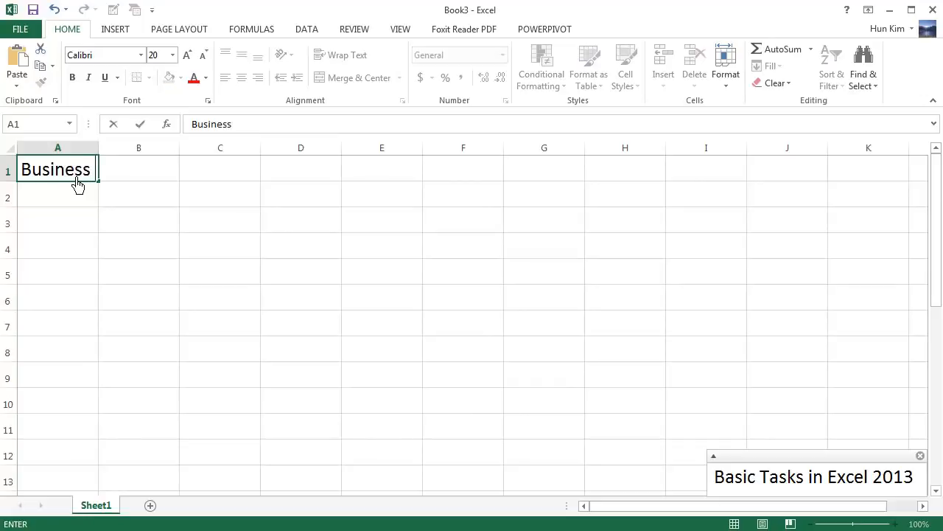
text( A)
key(Return)
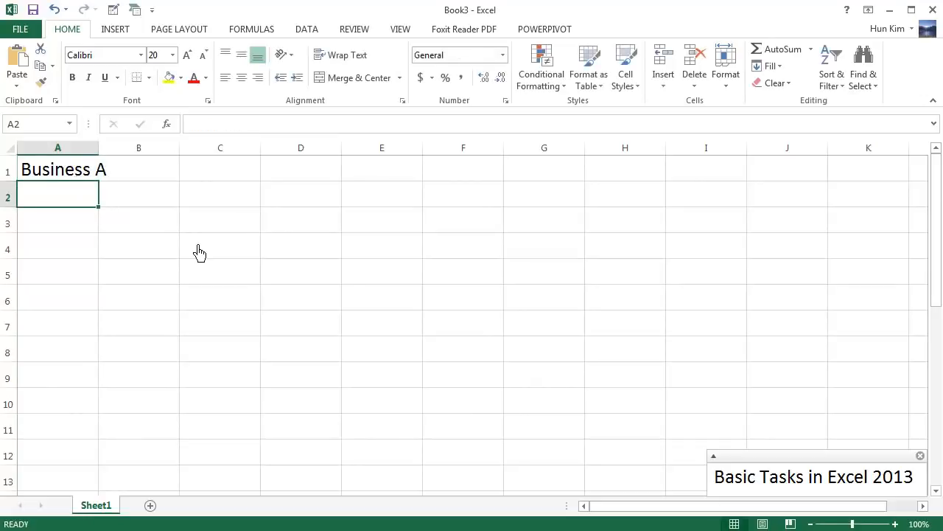
Enter "Business B" in cell A2, replacing the final letter of the autocompleted text
text(Business A)
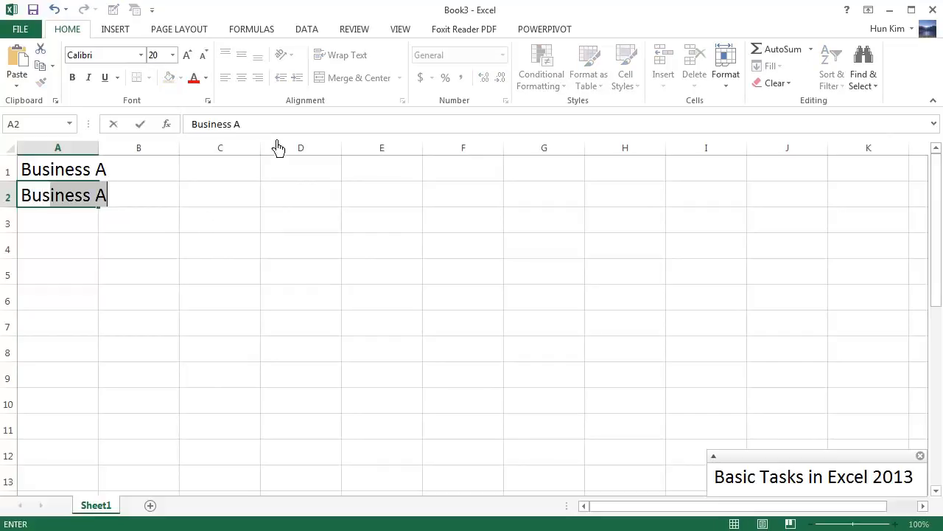
click(252, 131)
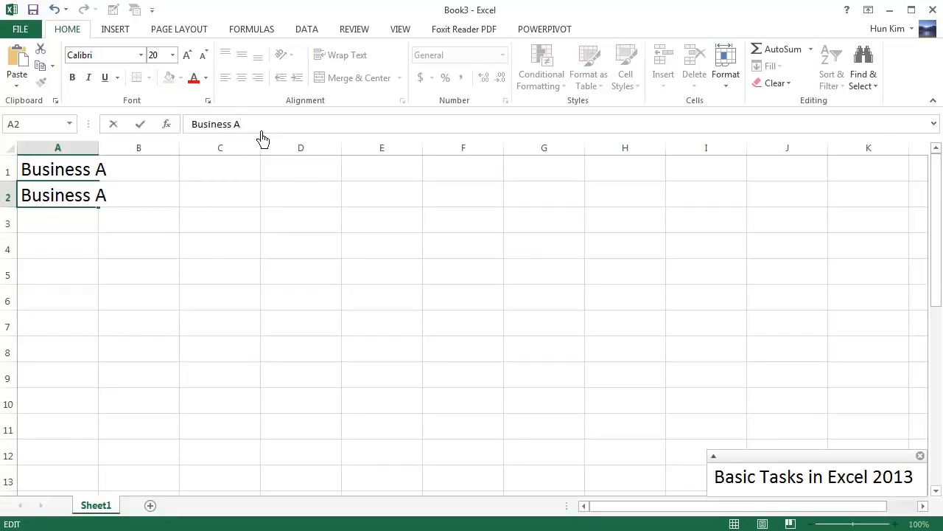
key(Return)
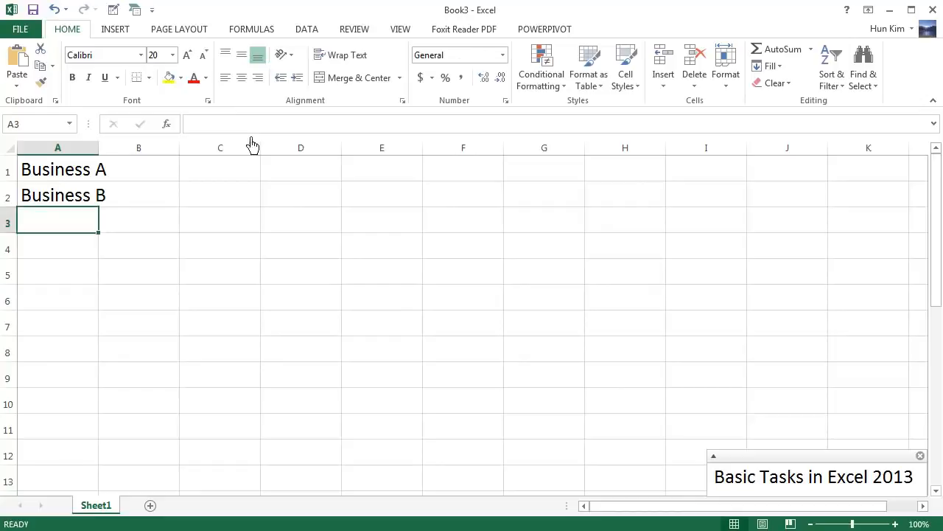
Enter "Business C" in cell A3
text(Business C)
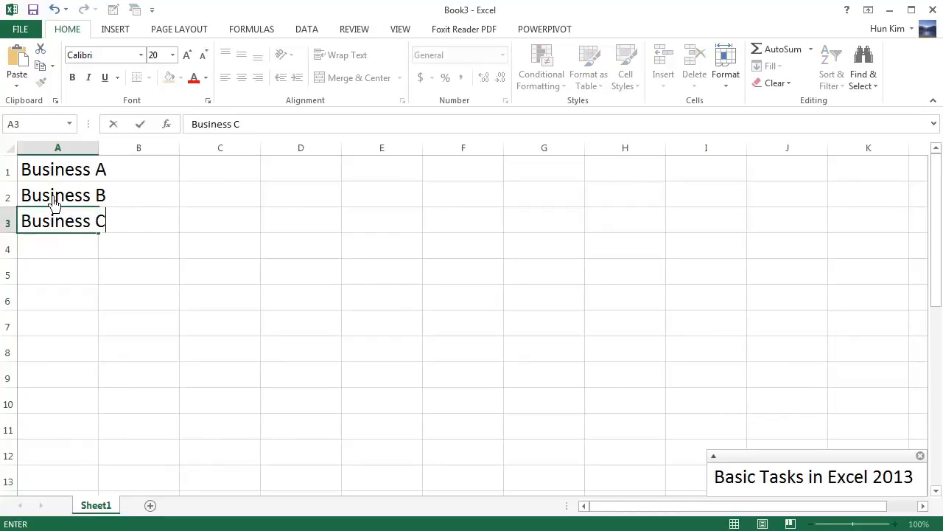
key(Return)
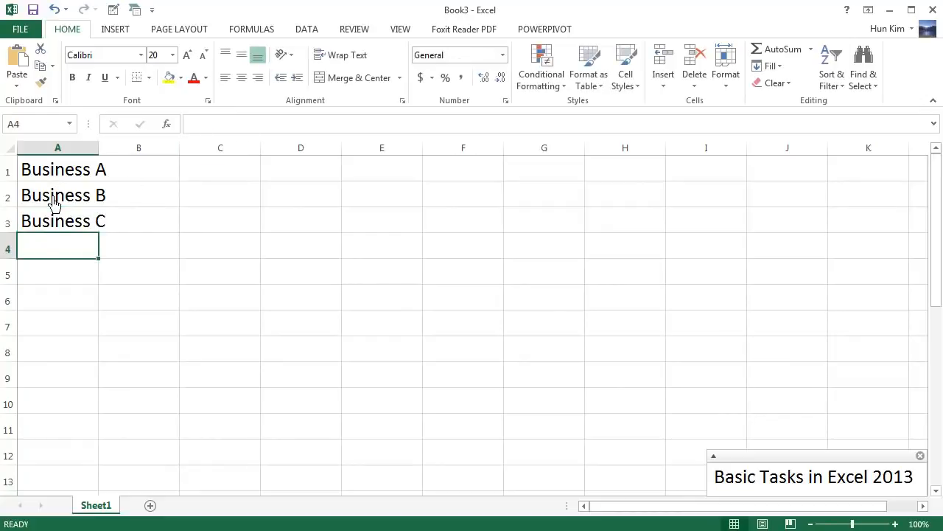
Resize column A by widening and narrowing it, finishing with its width auto-fitted to the business names
click(94, 174)
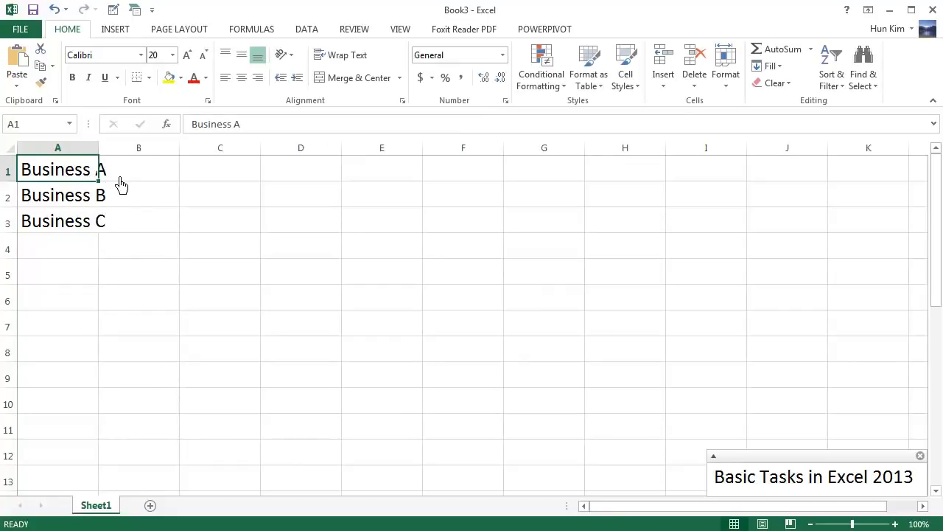
click(120, 179)
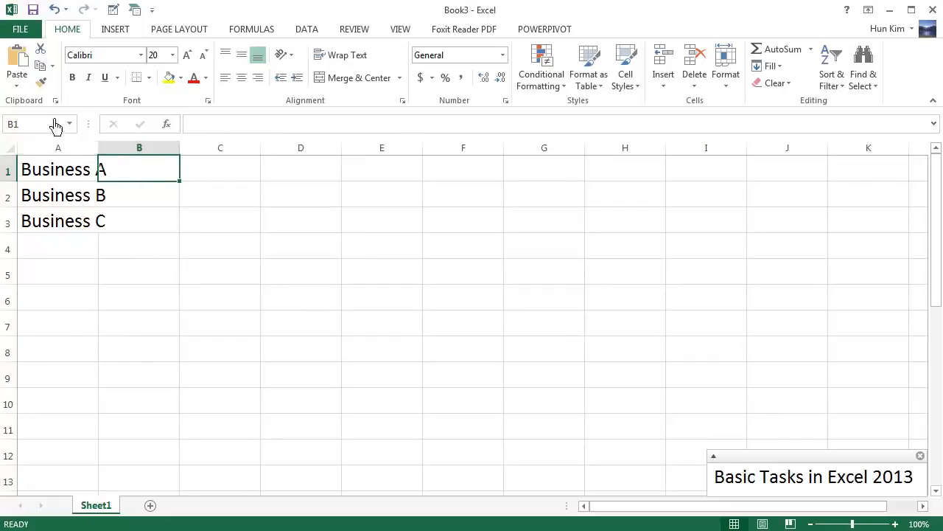
click(79, 176)
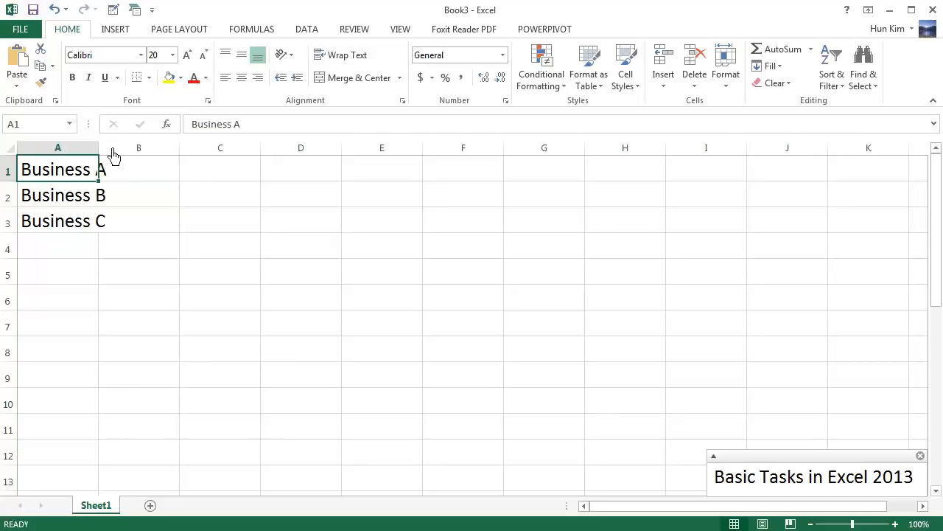
drag(111, 156, 113, 153)
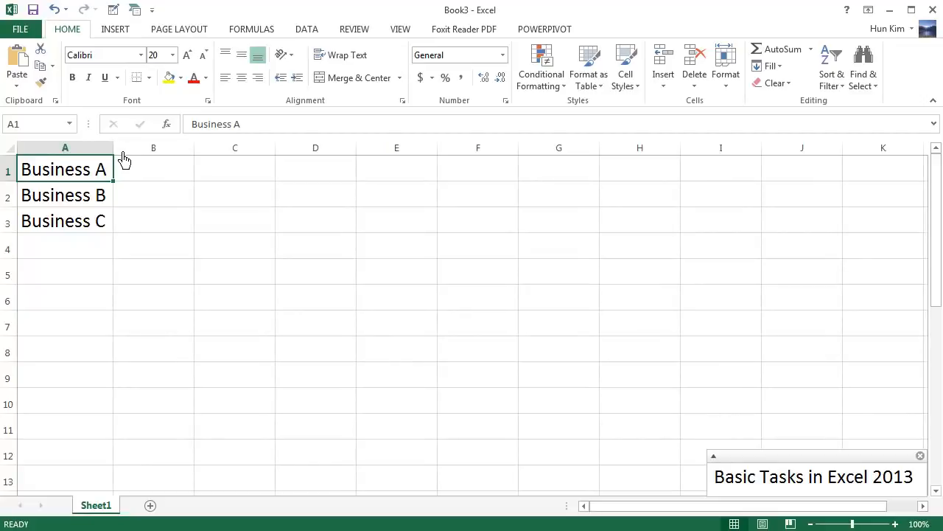
drag(122, 157, 95, 156)
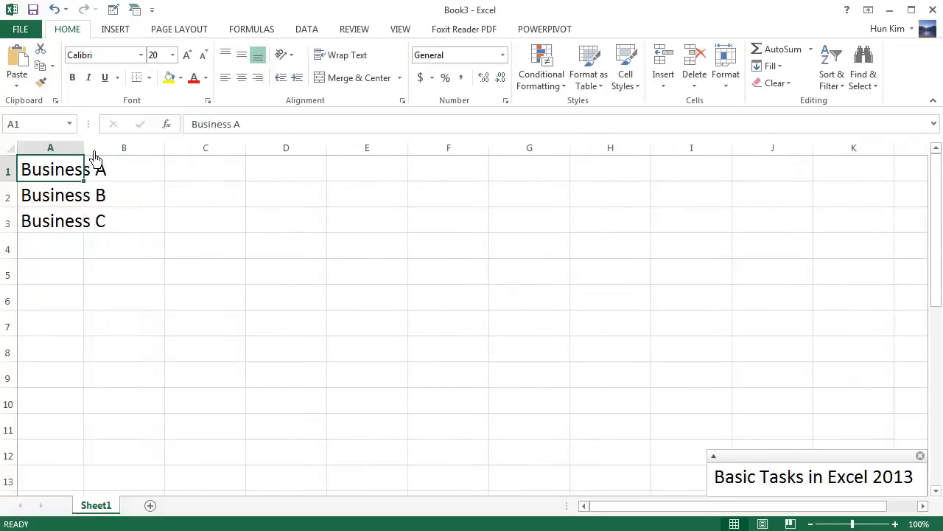
double_click(95, 156)
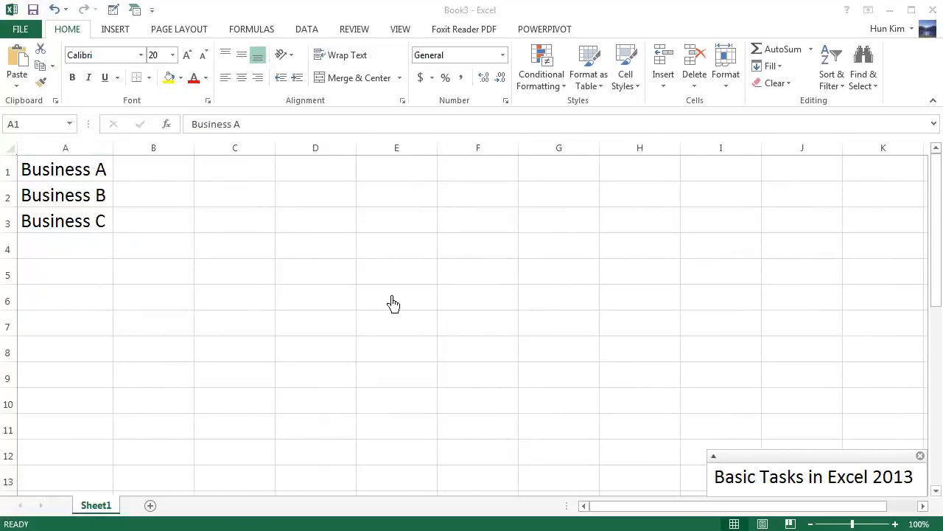
Enter 20000, 100000 and 40000 in cells B1 to B3 beside Business A, B and C
click(168, 182)
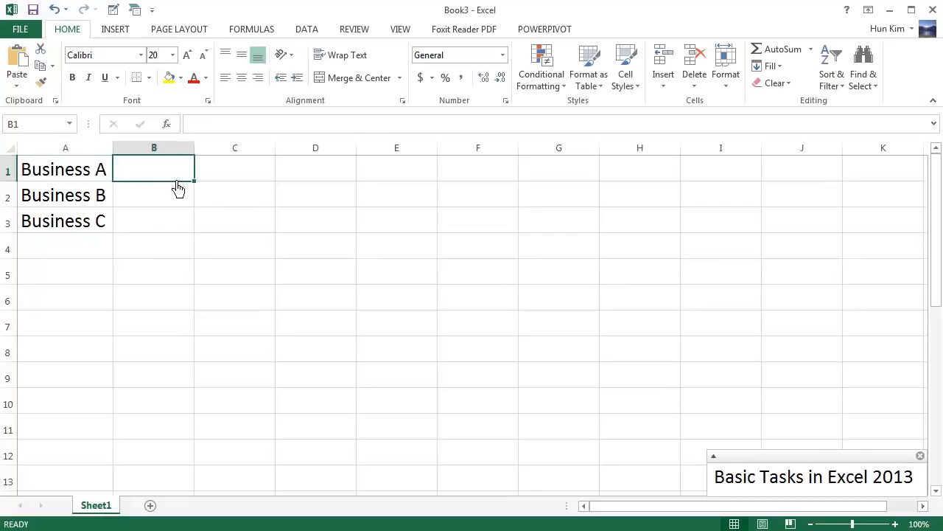
text(20000)
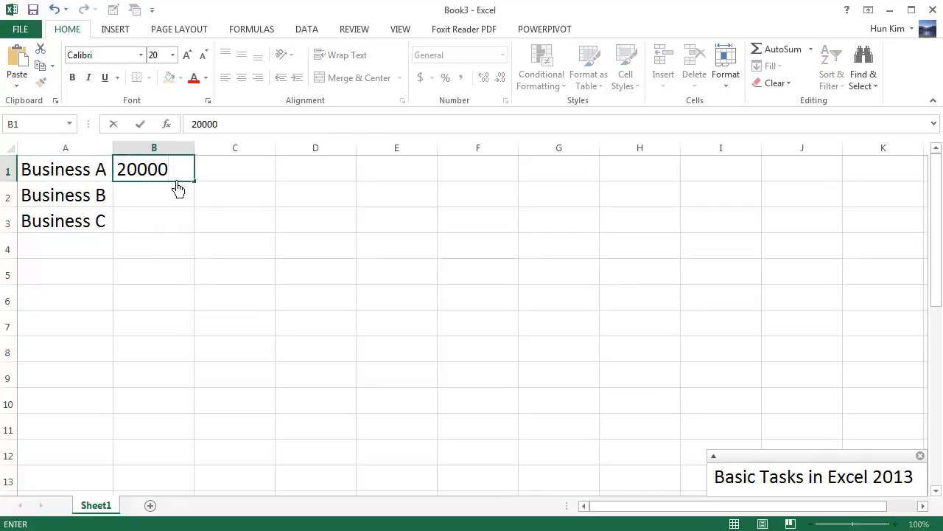
key(Return)
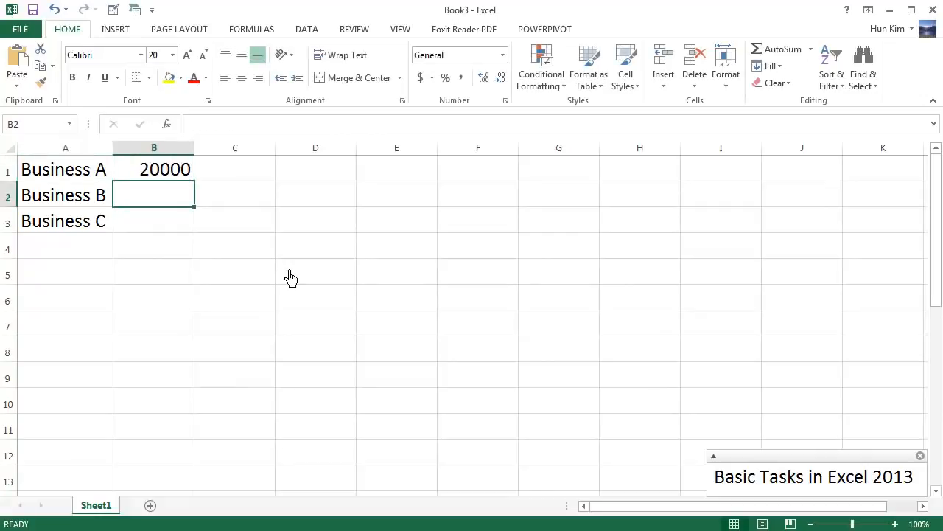
text(1000)
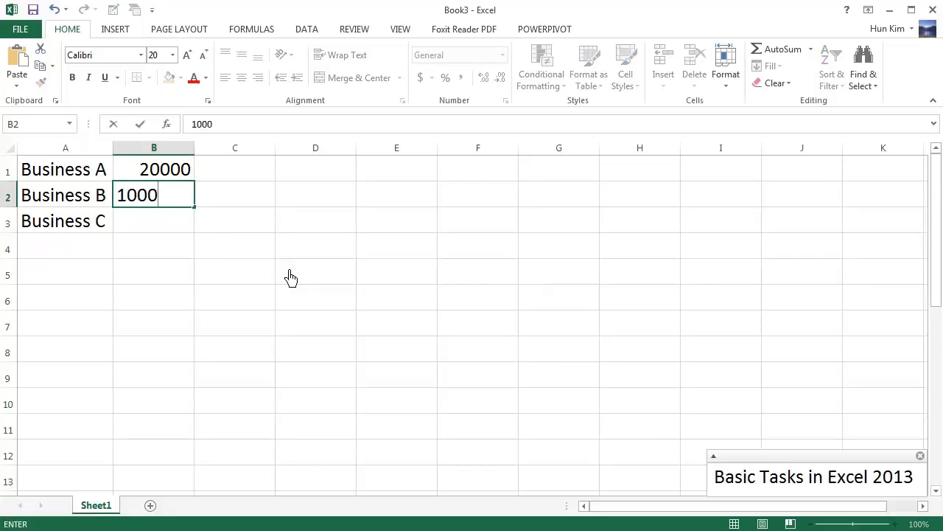
text(00)
key(Return)
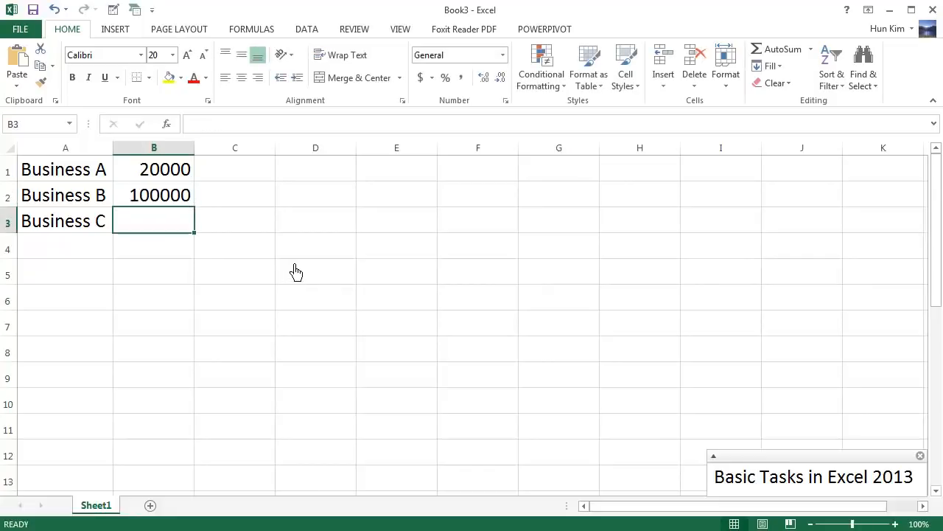
text(40)
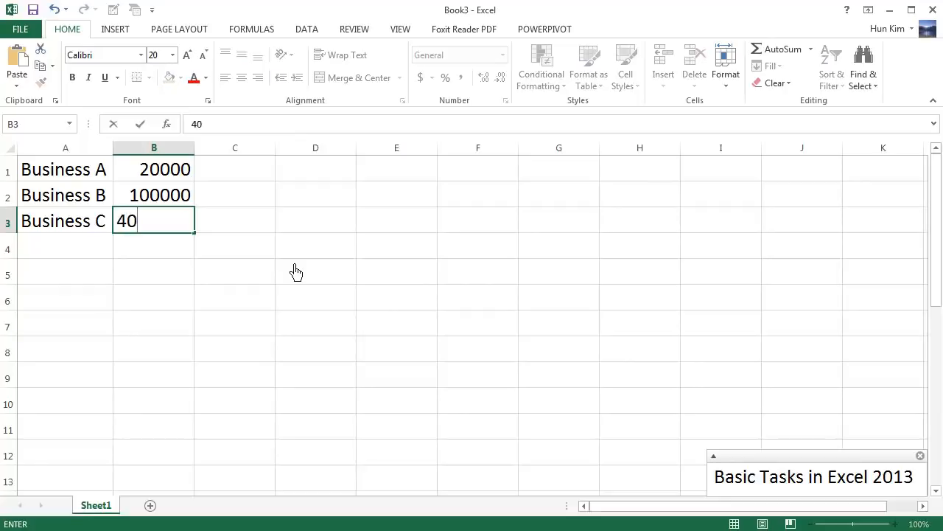
text(000)
key(Return)
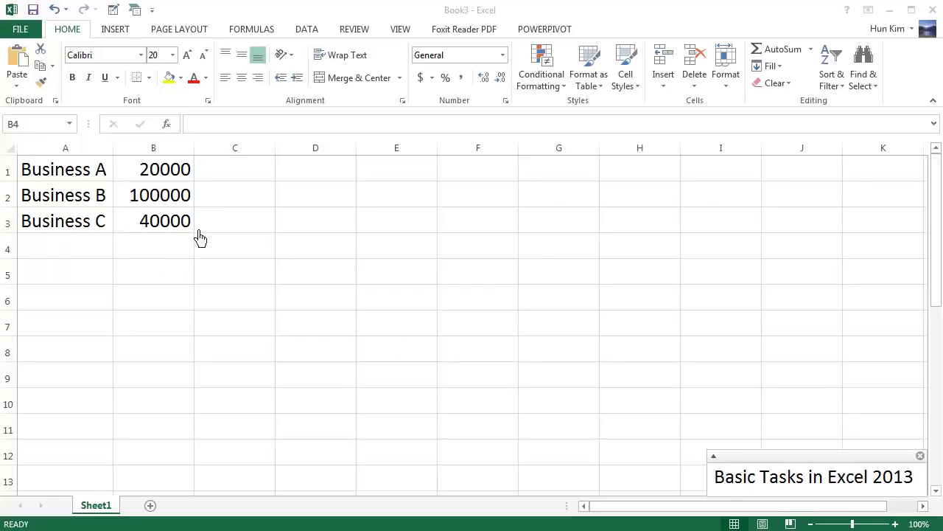
Total B1:B3 in cell B4 with AutoSum
click(170, 258)
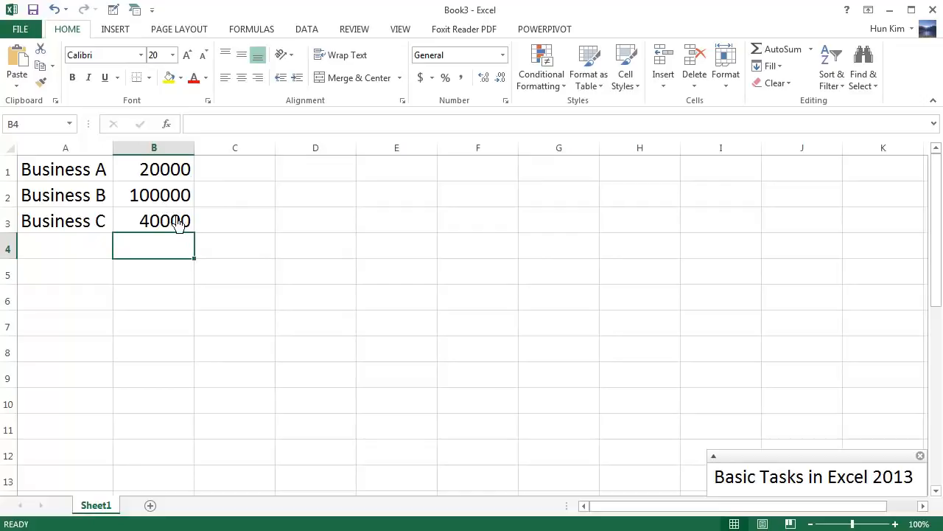
click(790, 56)
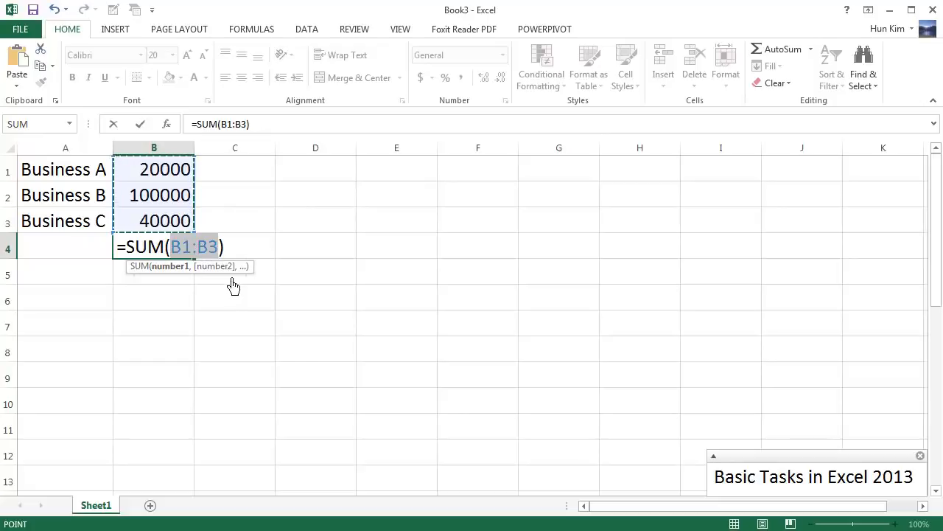
key(Return)
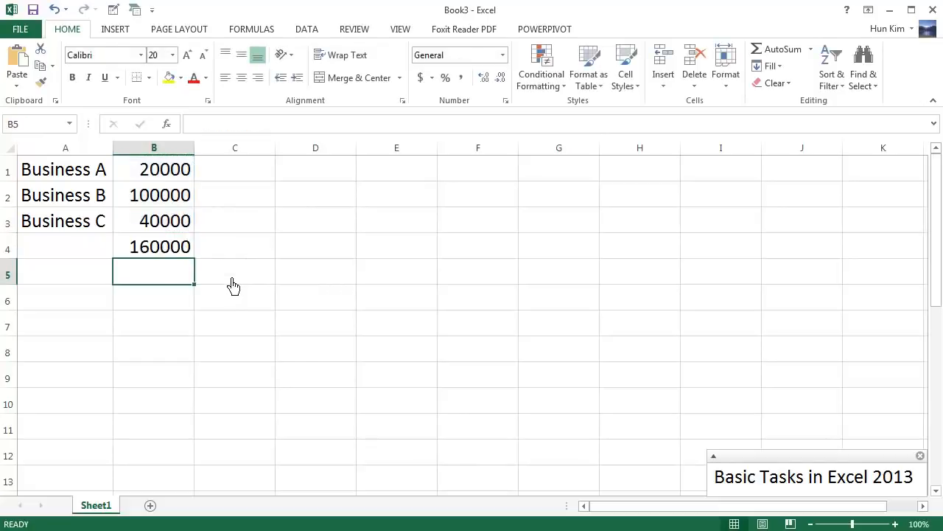
click(174, 254)
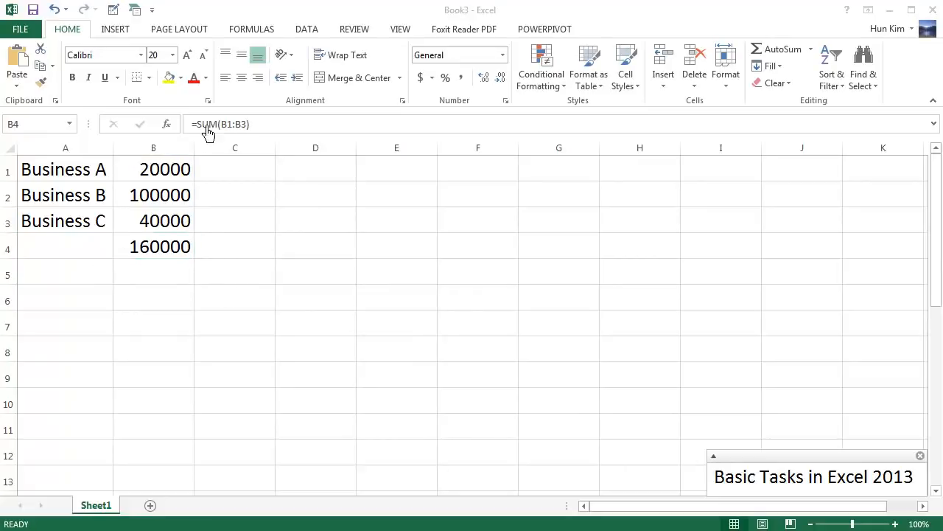
click(278, 126)
drag(289, 128, 184, 126)
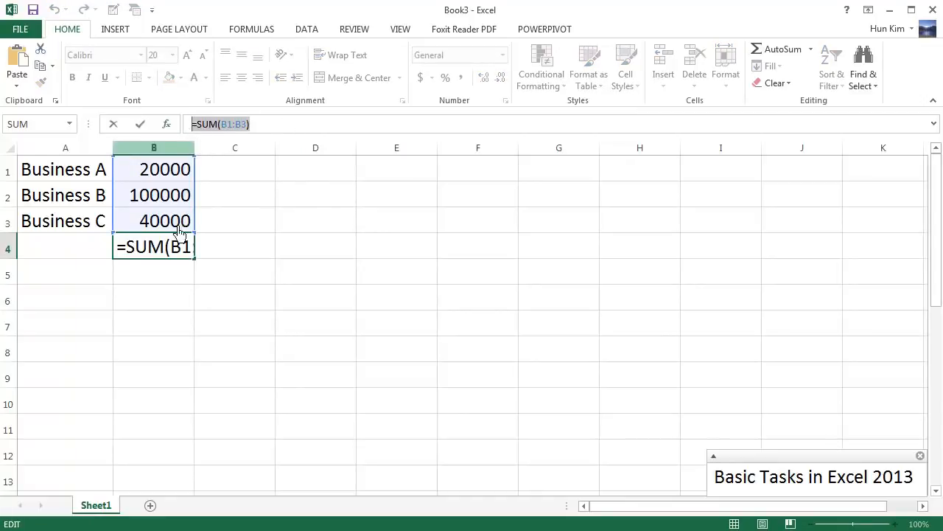
text(=)
click(171, 274)
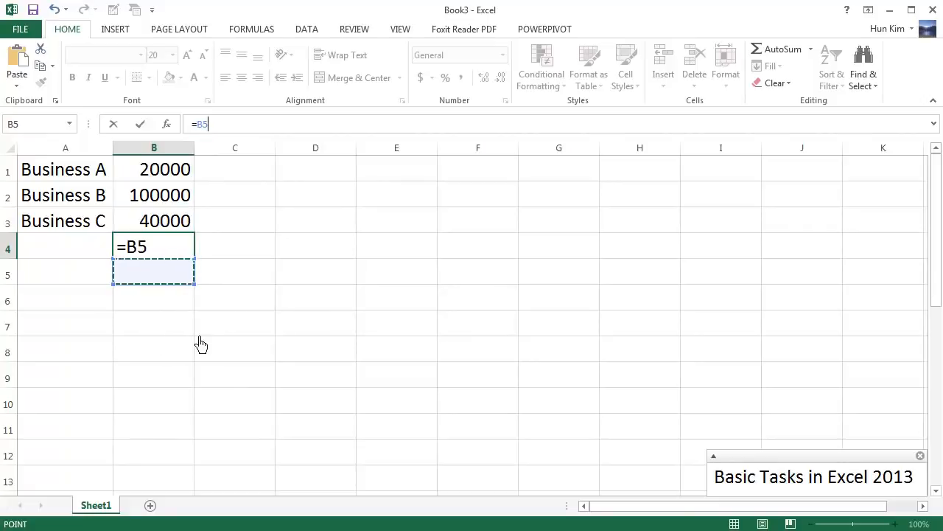
key(Escape)
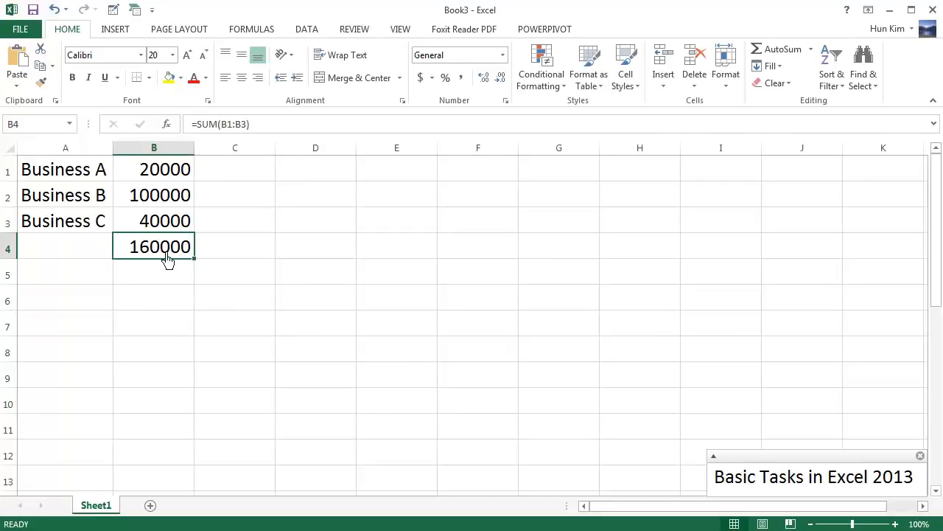
Clear cell B4 and enter the formula =sum(B1:B3) manually, picking the range B1:B3 on the sheet
key(Delete)
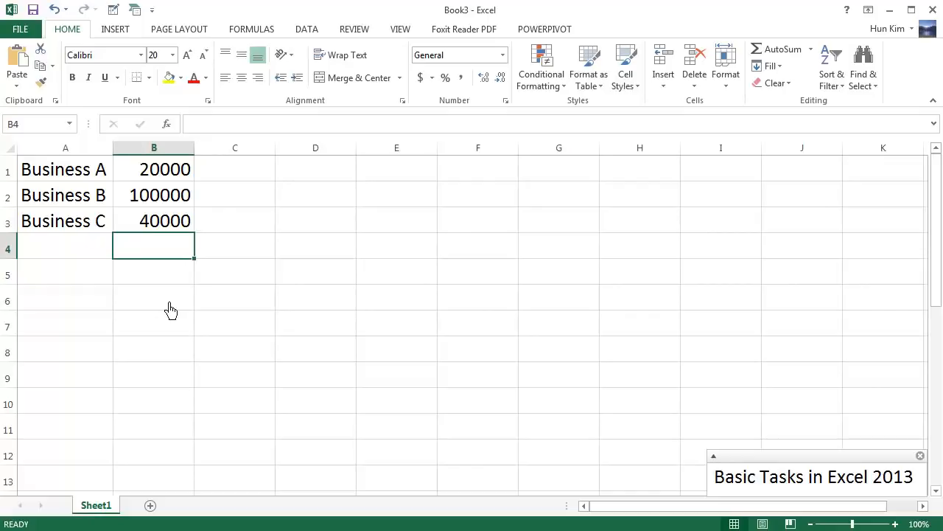
text(=)
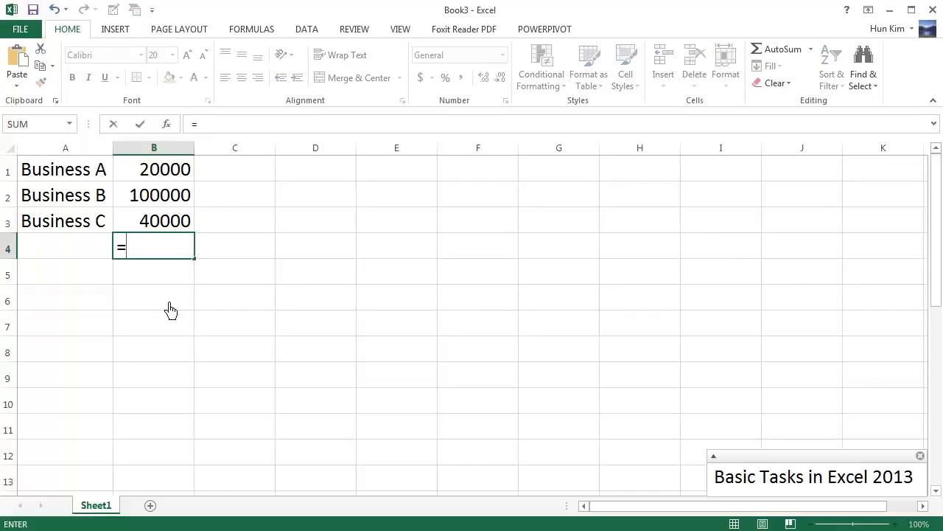
text(sum()
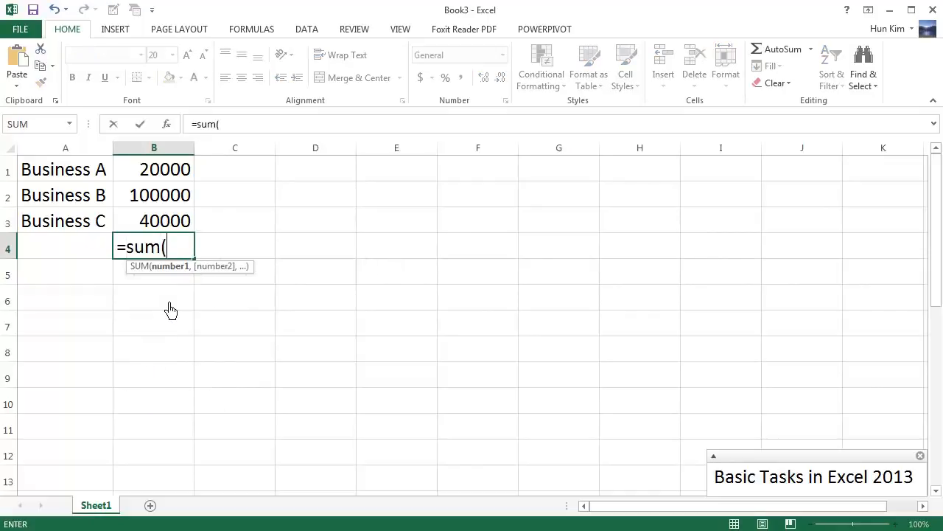
drag(164, 178, 174, 231)
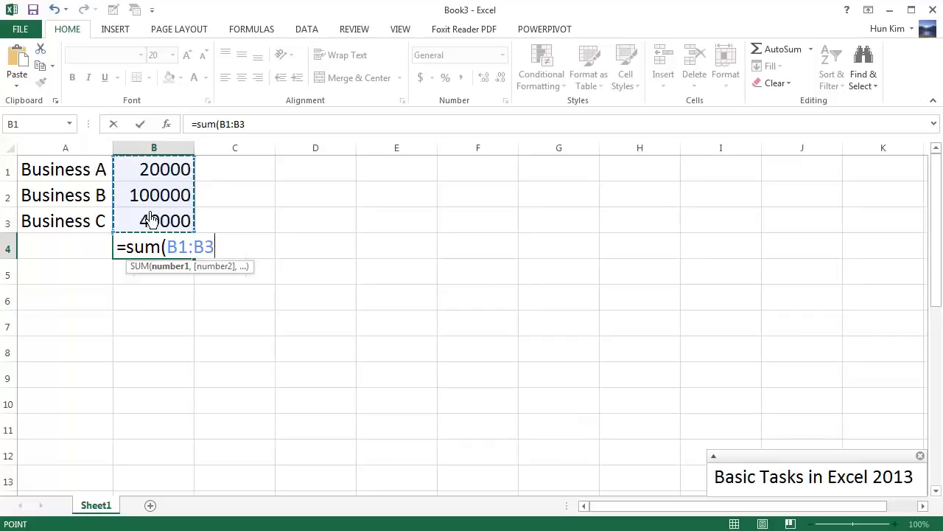
text())
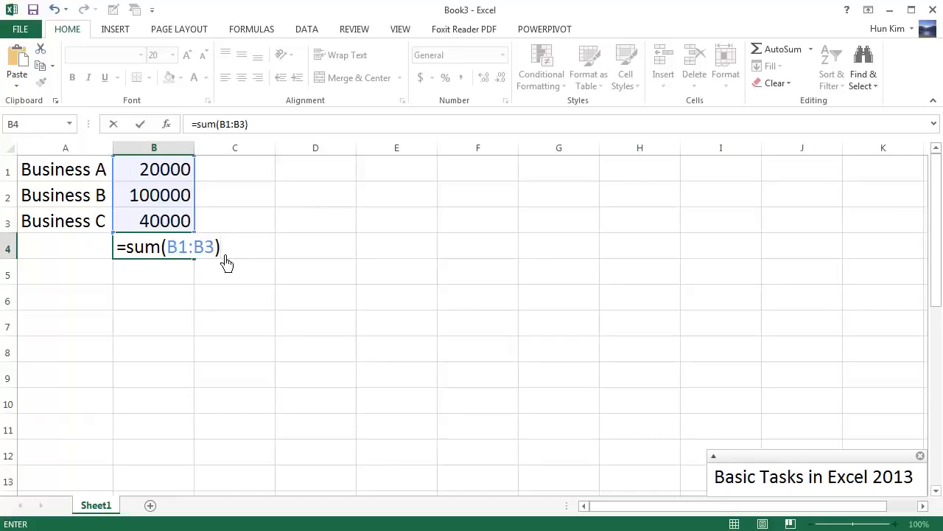
key(Return)
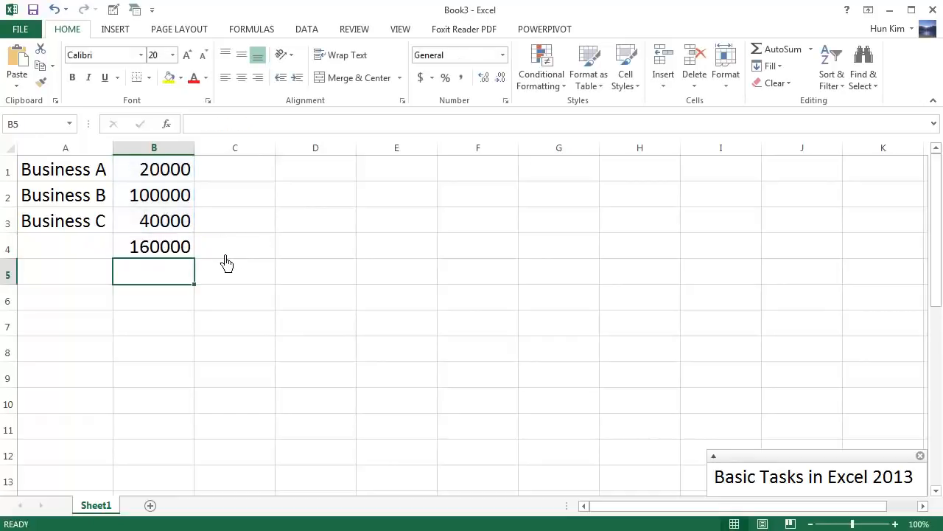
Clear the manually entered formula from B4 and insert =SUM(B1:B3) using AutoSum's Sum function
click(170, 253)
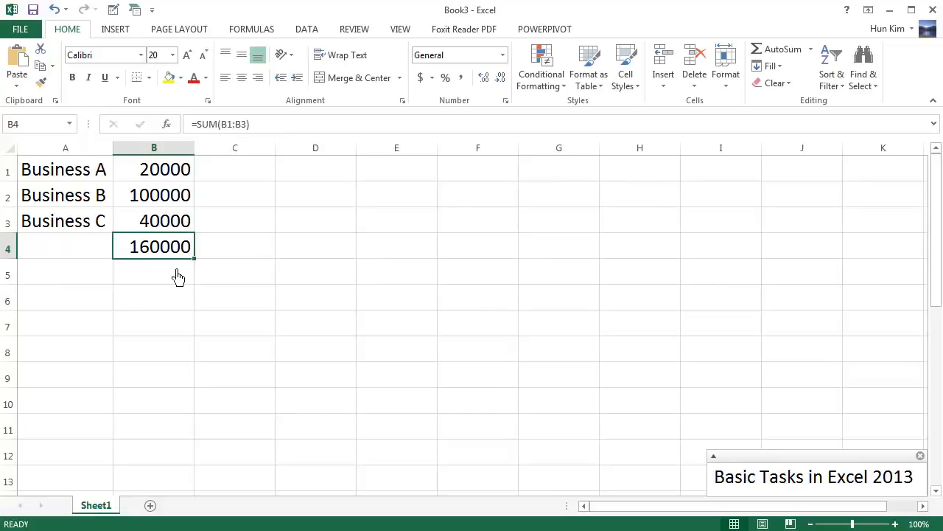
key(Delete)
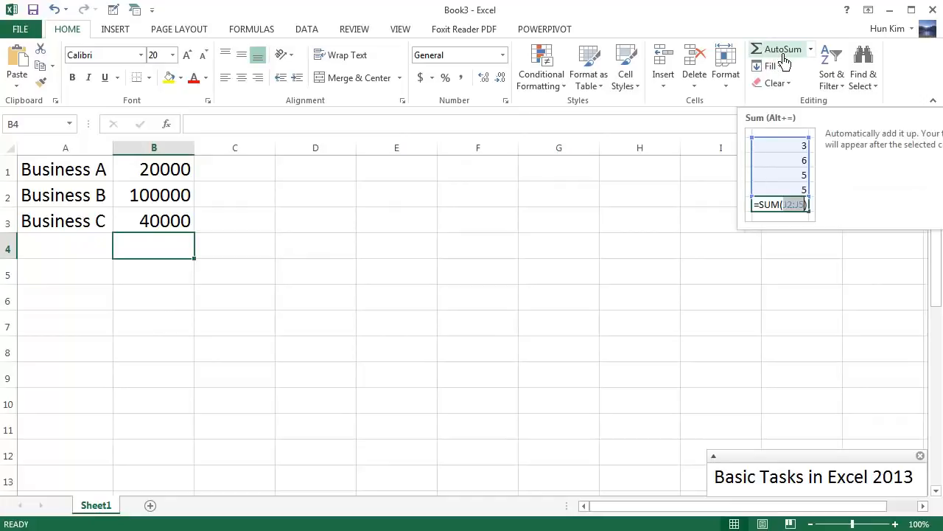
click(811, 49)
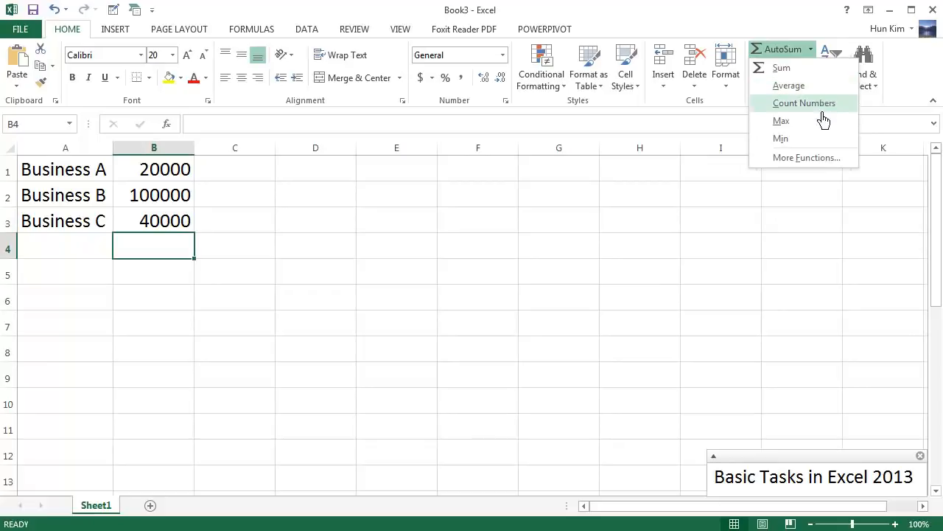
click(786, 69)
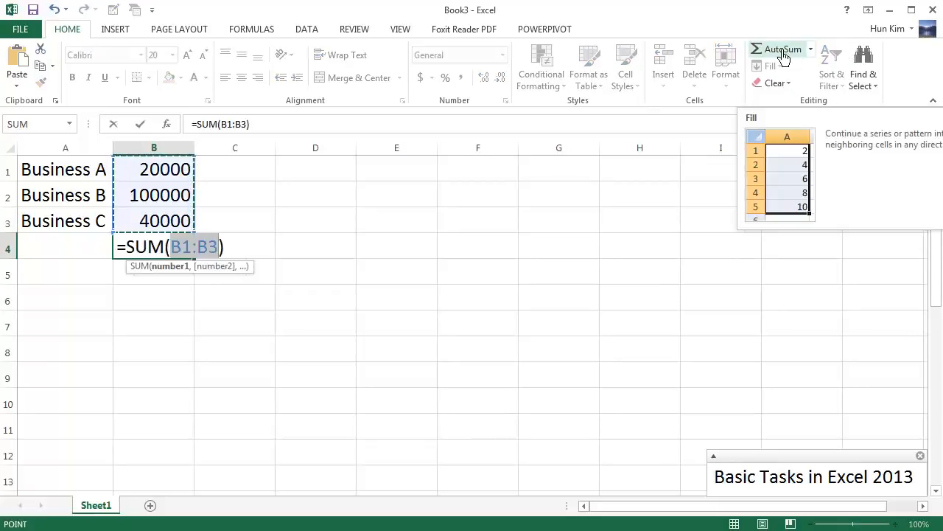
key(Return)
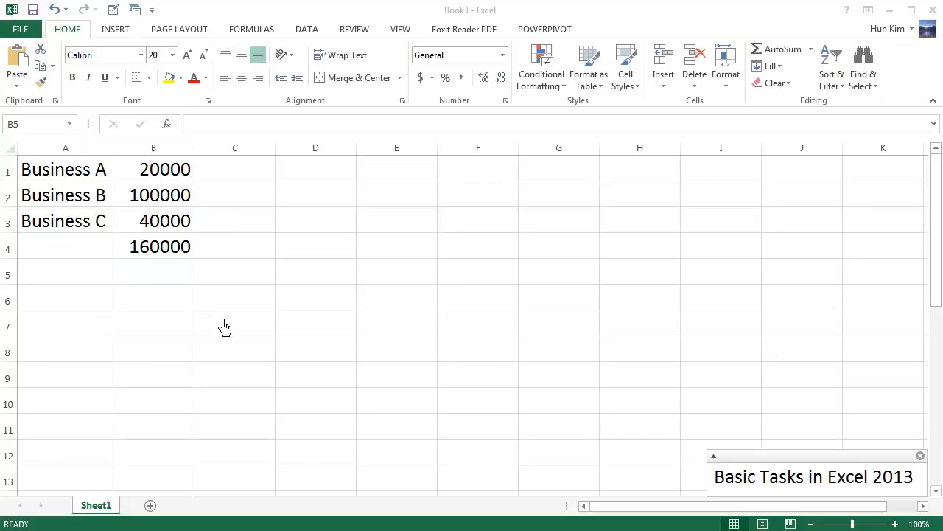
Enter the addition formula =2+3 in cell A6 and reselect the cell to view its formula
click(100, 301)
click(108, 316)
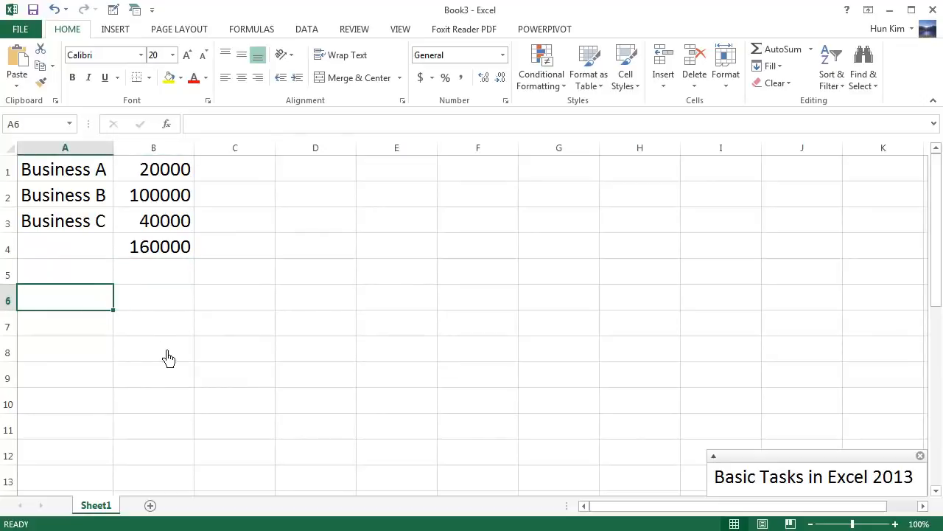
text(=)
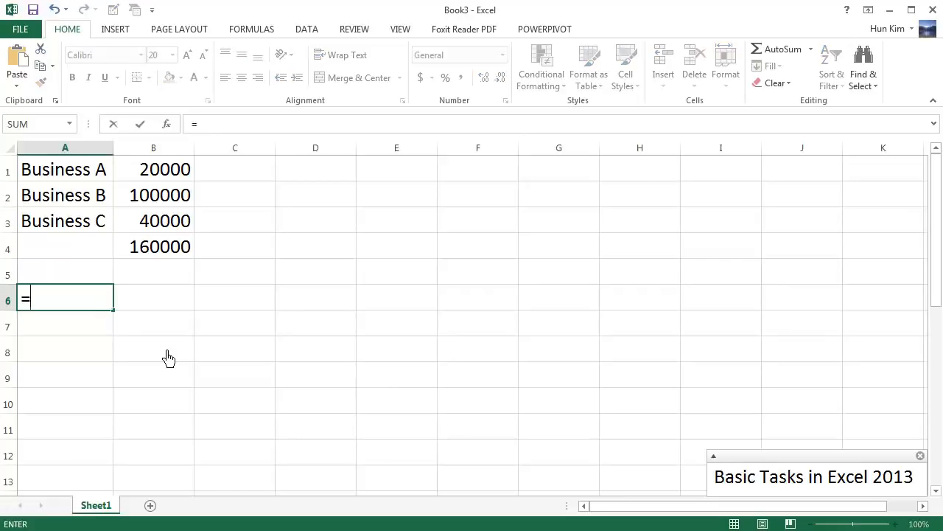
text(2+3)
key(Return)
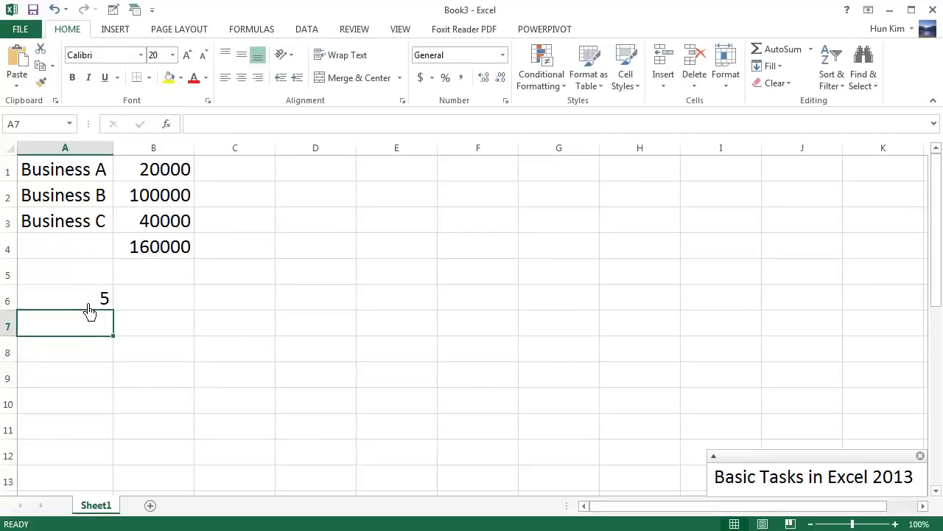
click(89, 308)
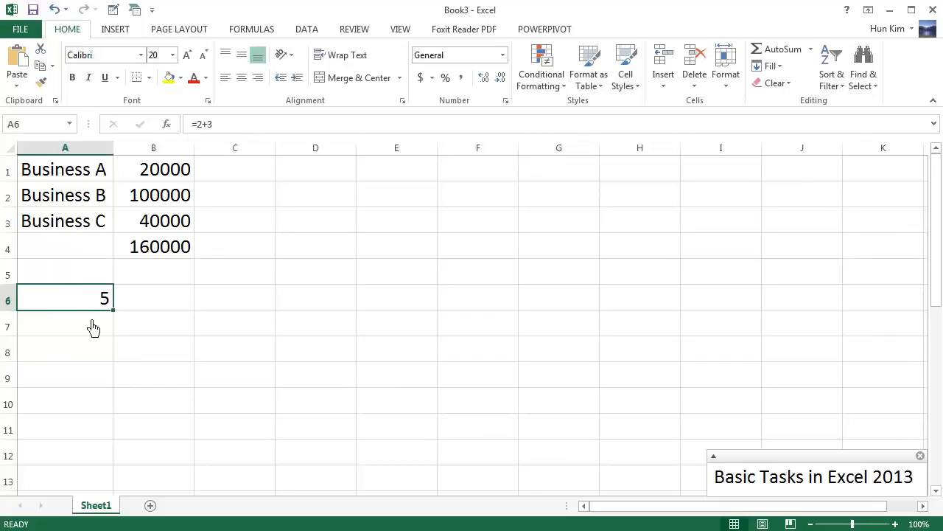
Enter a simple arithmetic formula in cell C6 that starts with =7 and evaluates to 6
click(221, 304)
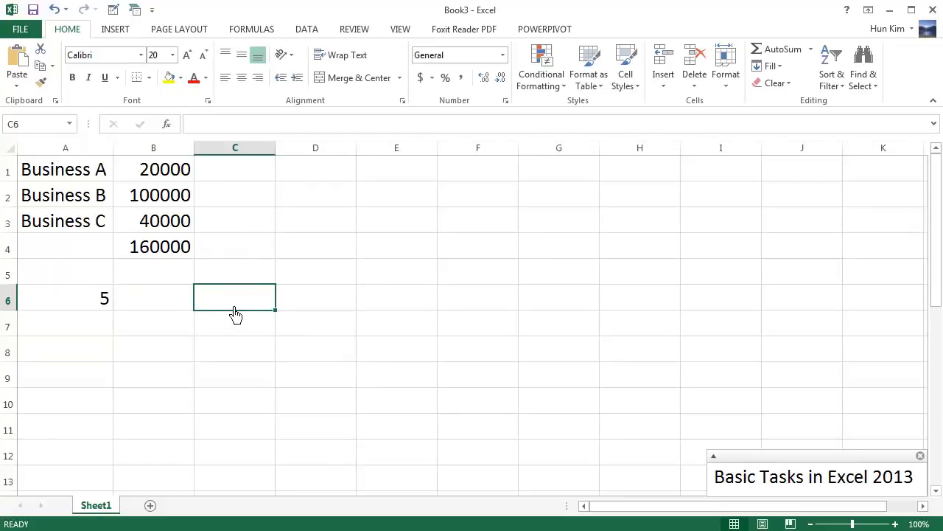
text(=)
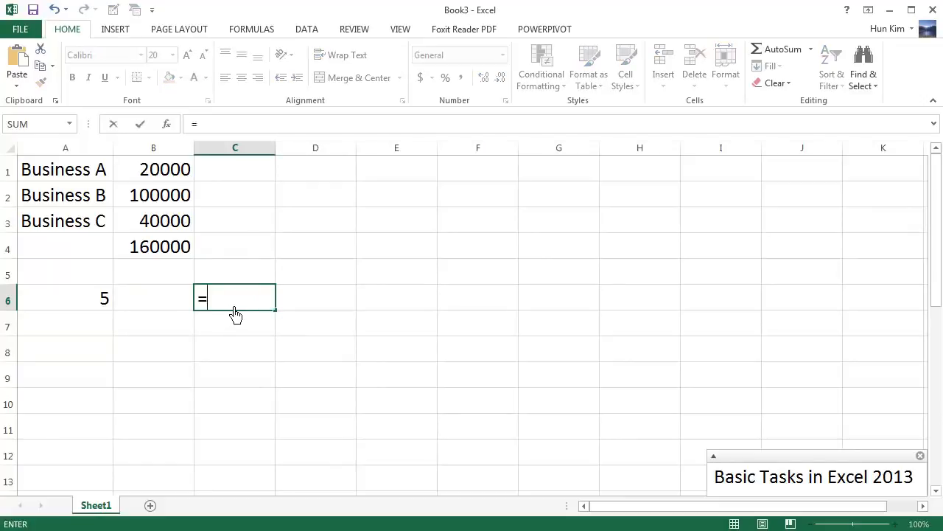
text(7-1)
key(Return)
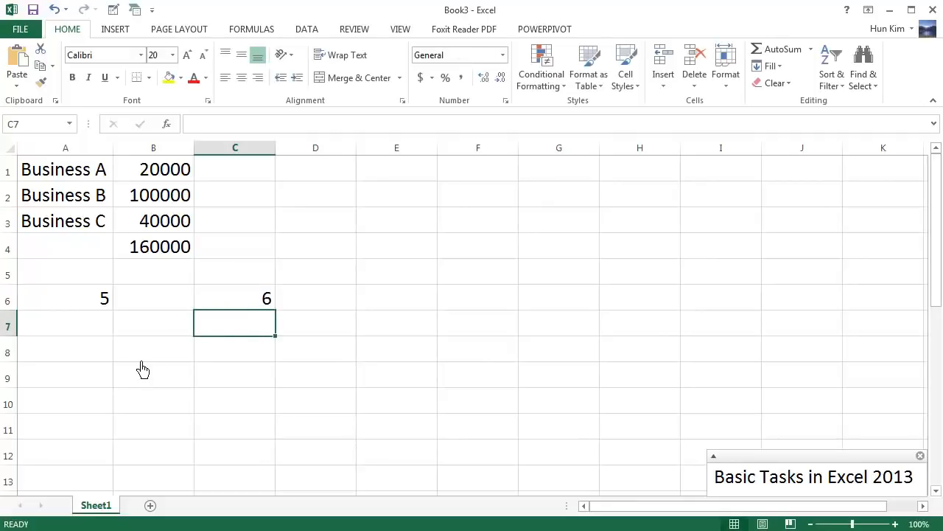
Enter the multiplication formula =3*2 in cell F3, highlighting the asterisk operator before committing it
click(507, 236)
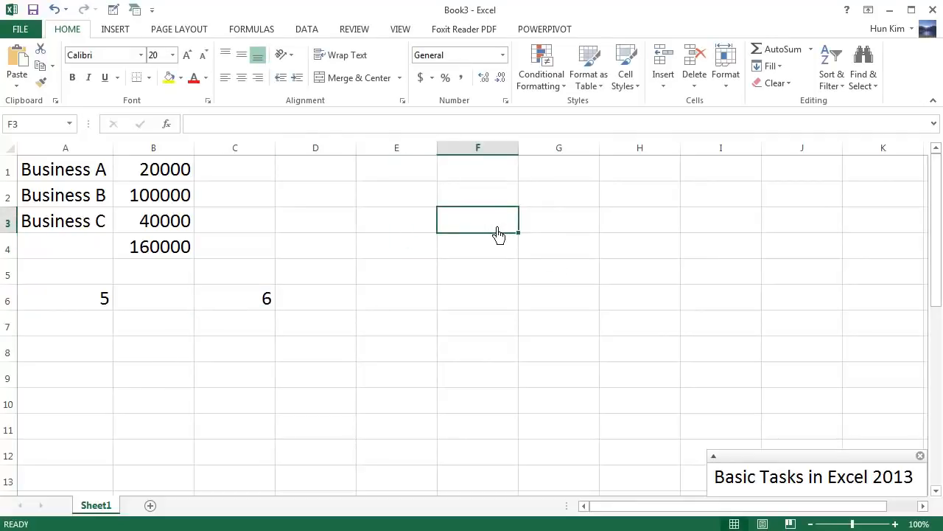
text(=)
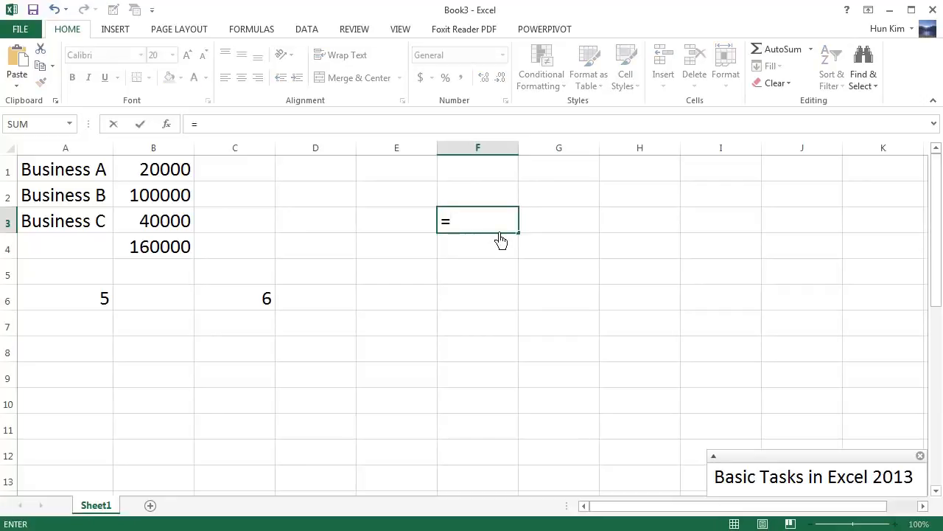
text(3*2)
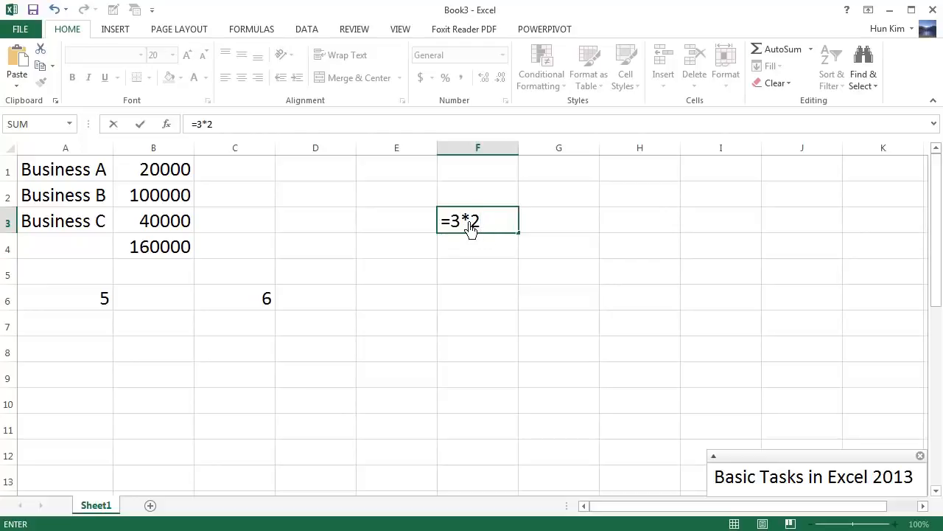
double_click(470, 225)
click(490, 230)
double_click(470, 227)
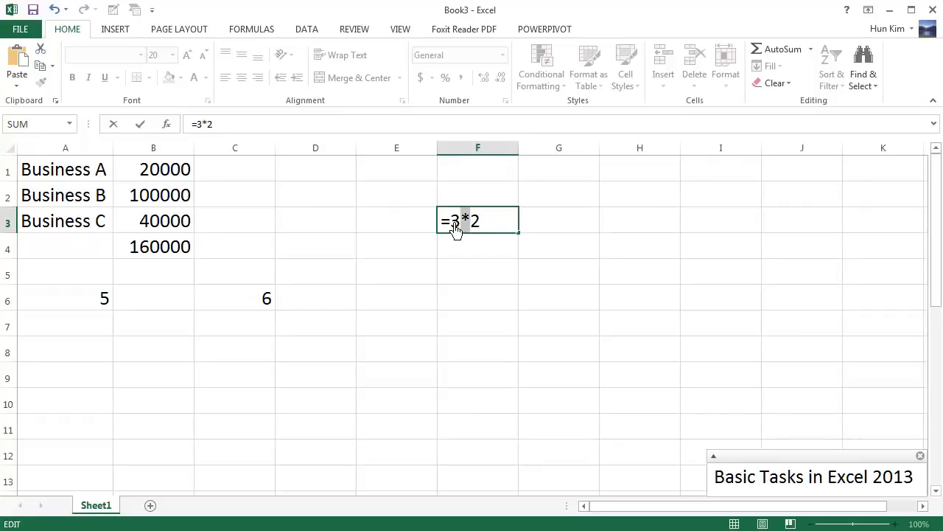
click(494, 231)
key(Return)
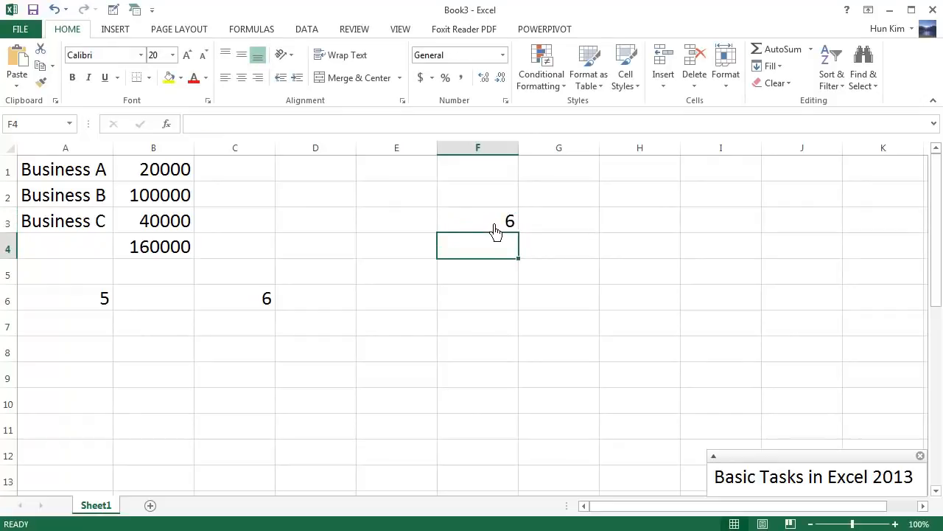
Enter the division formula =9/2 in cell E7
click(407, 323)
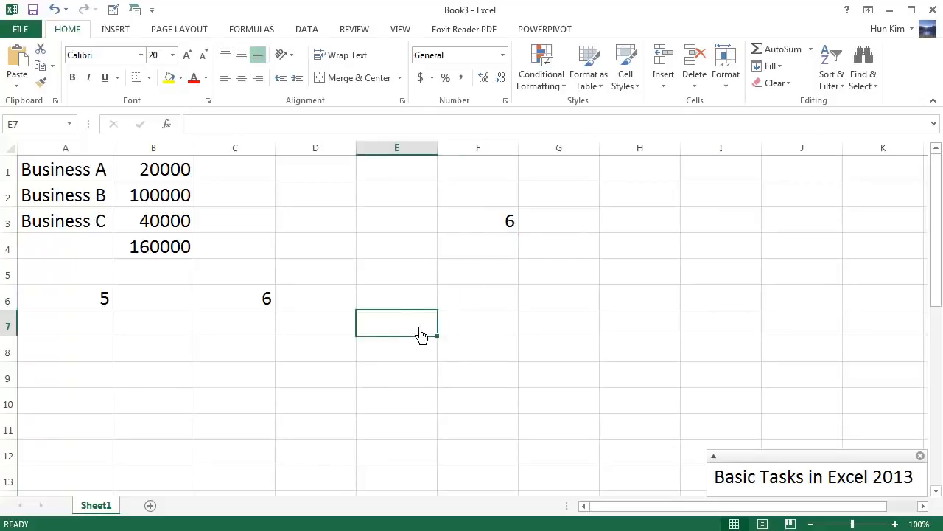
text(=)
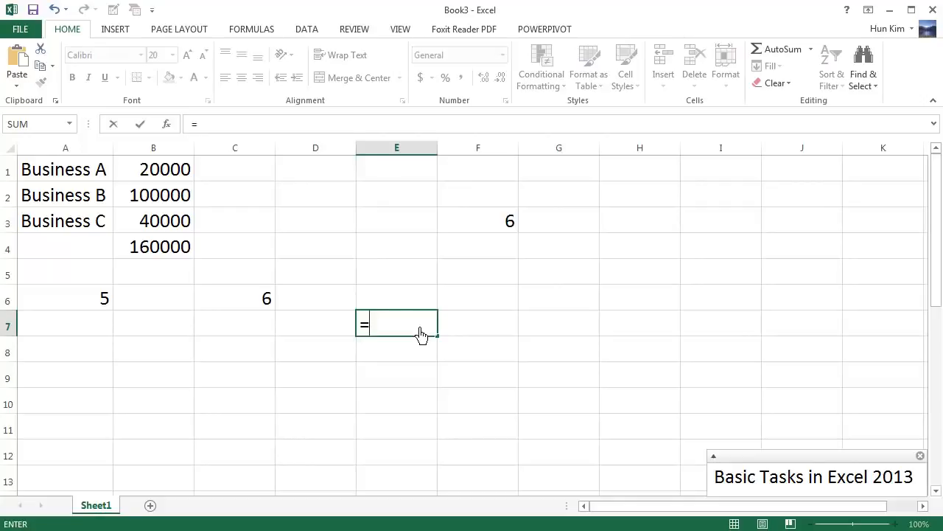
text(9/2)
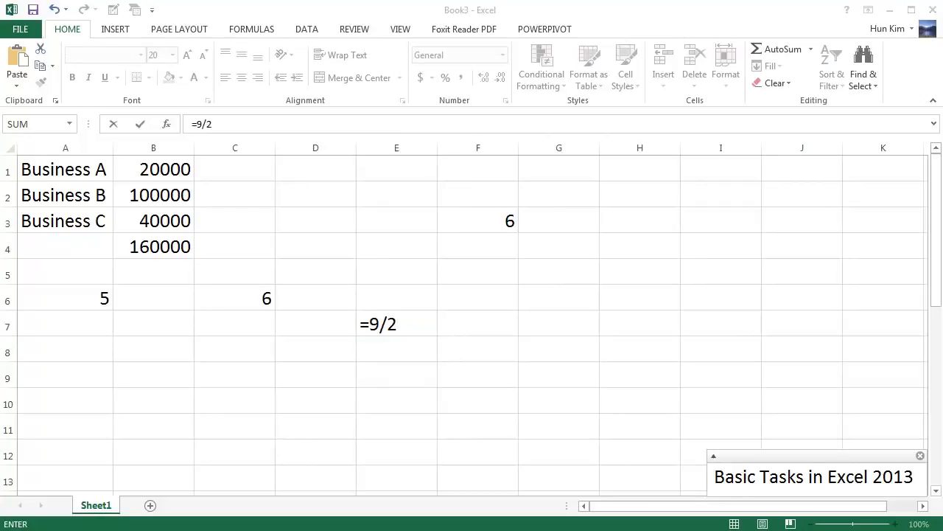
click(421, 335)
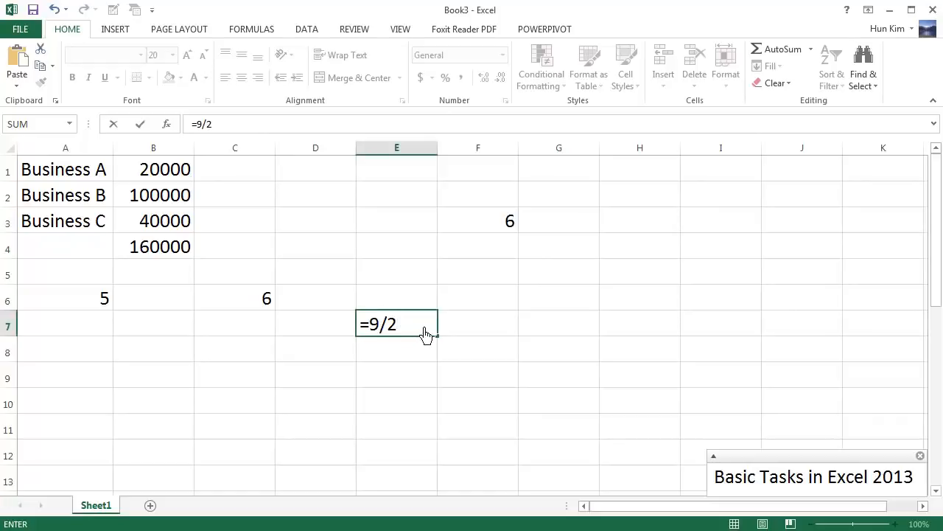
key(Return)
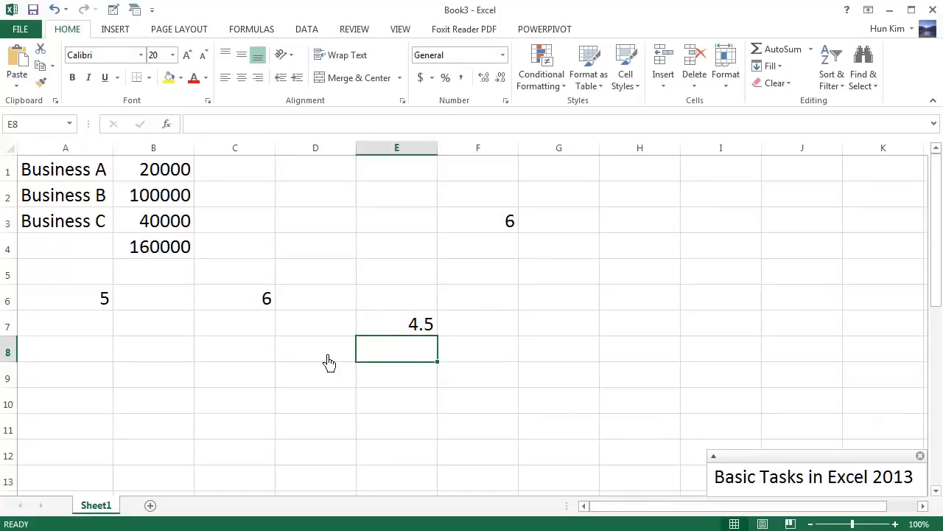
Enter the mixed-operator formula =2+2*2 in cell C9, highlighting the 2*2 part before committing it
click(236, 374)
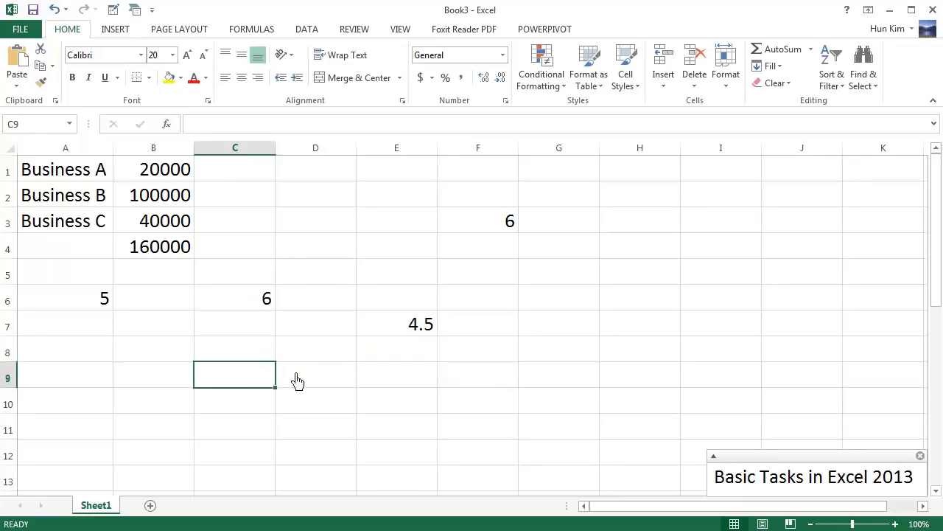
text(=)
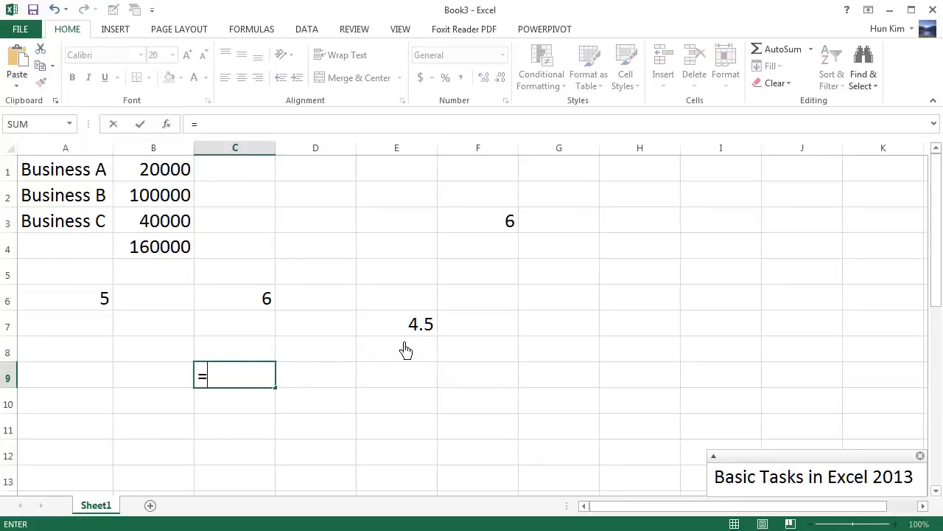
text(2+2*2)
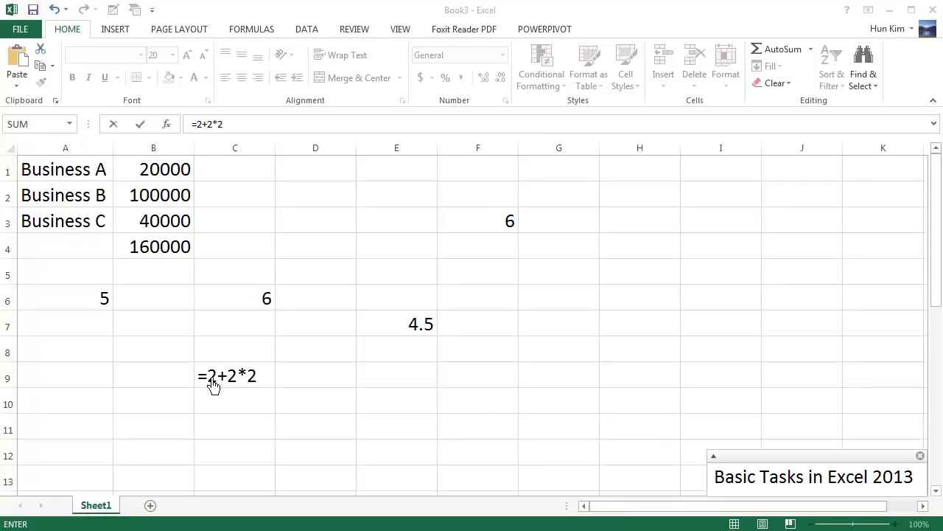
click(252, 384)
drag(265, 384, 240, 384)
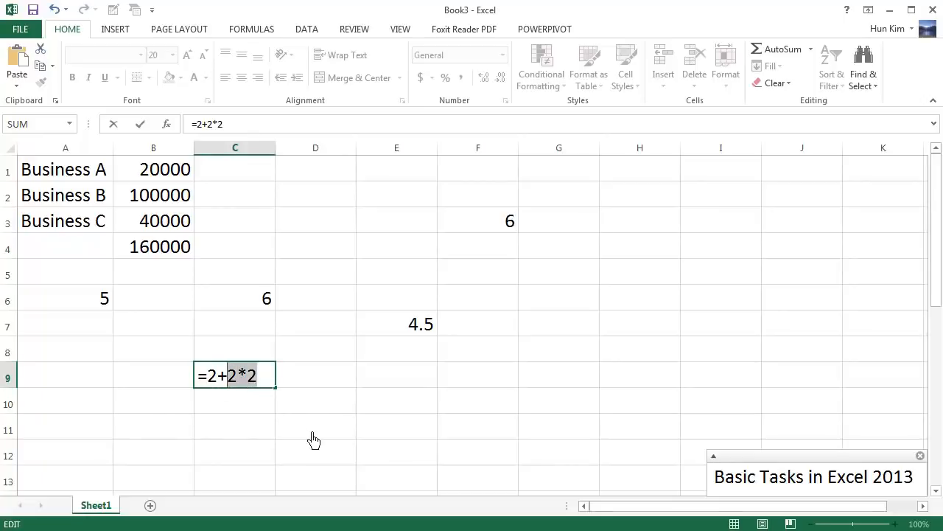
key(Return)
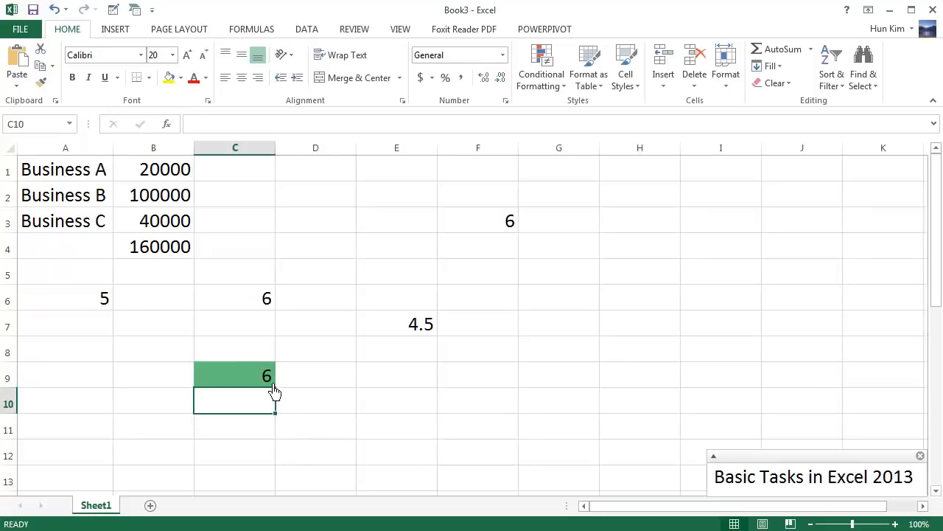